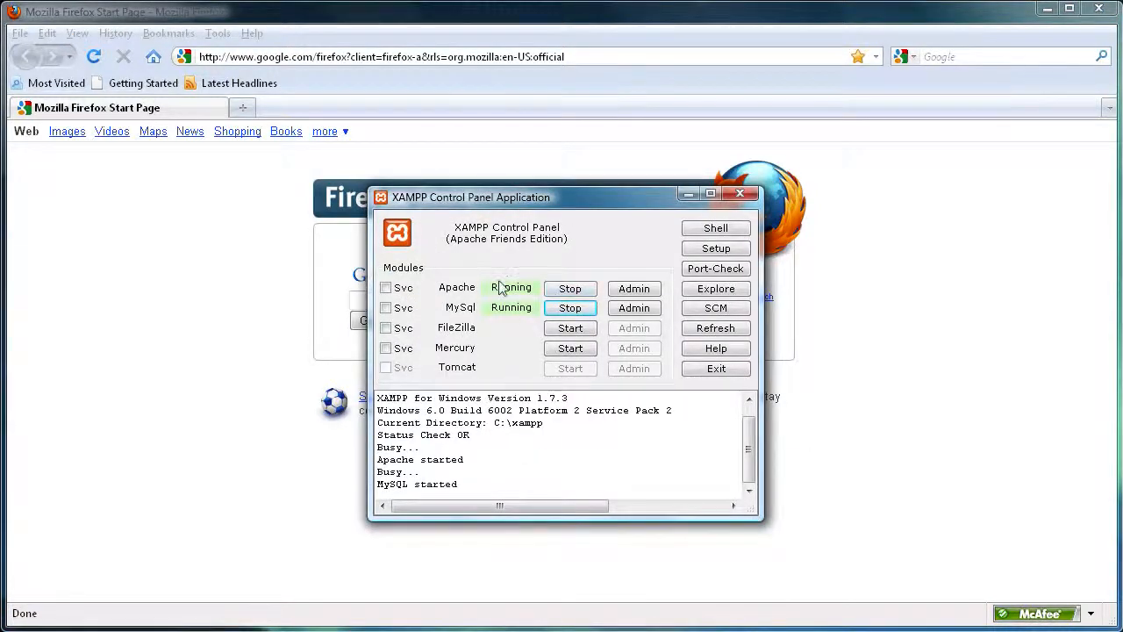
Minimize the XAMPP control panel, open localhost/phpmyadmin in the browser and log in as root with the account password
left_click(688, 194)
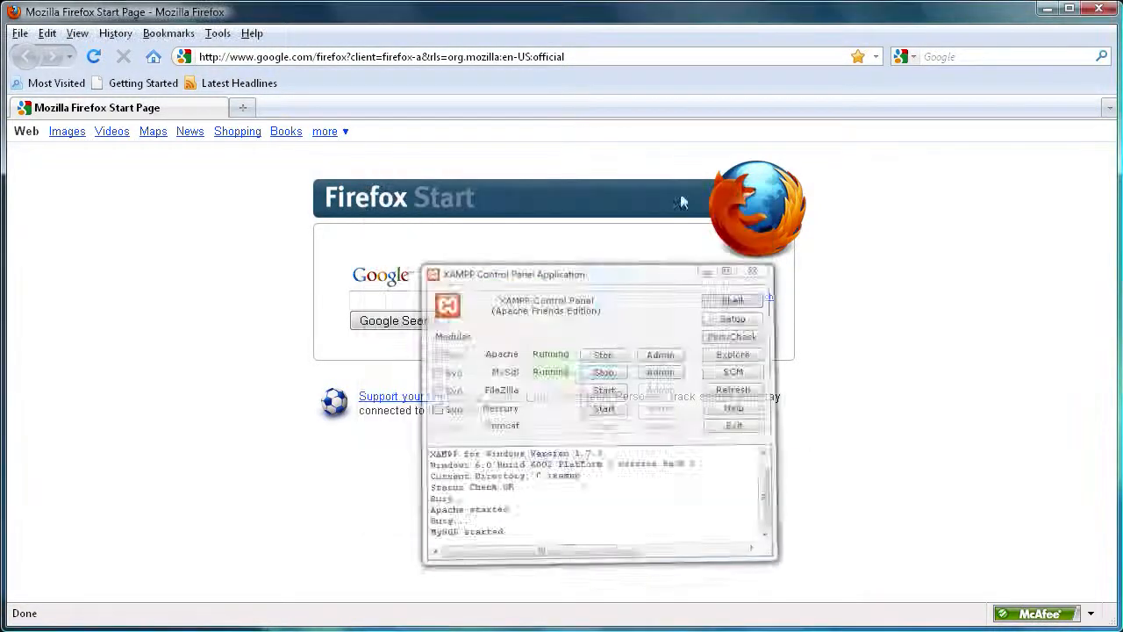
left_click(577, 58)
type("loca")
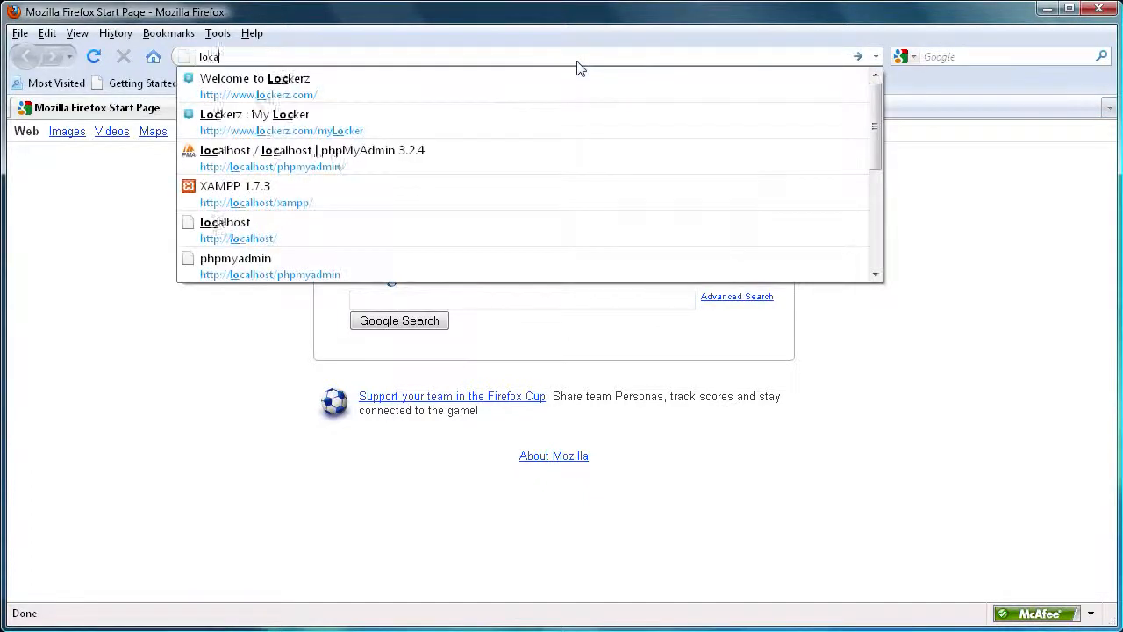
type("lhost/")
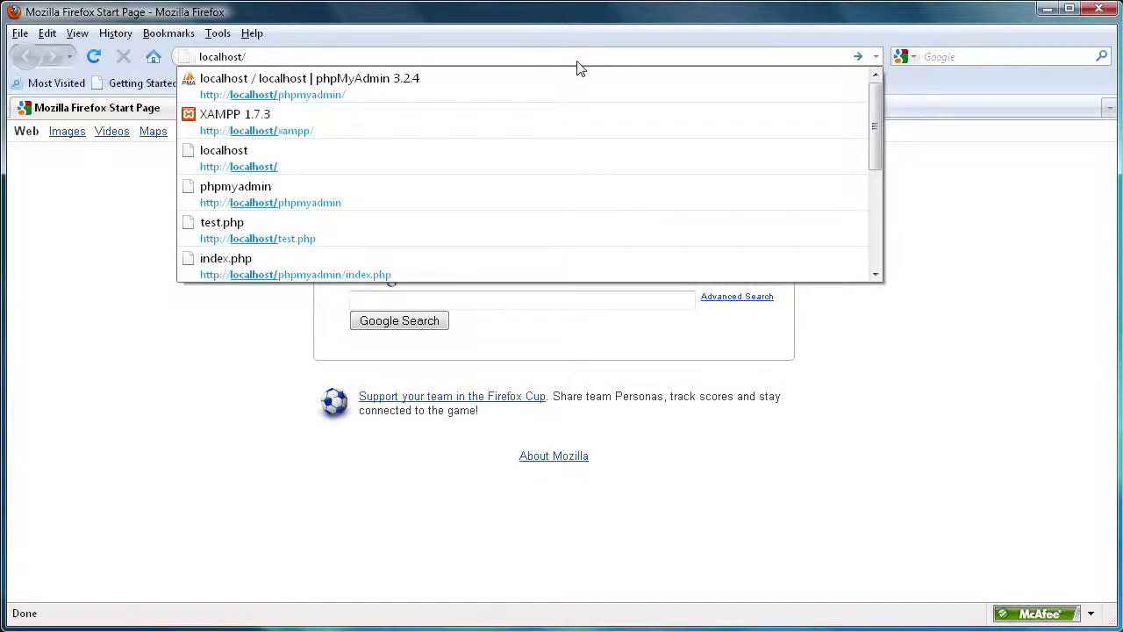
type("phpmyad")
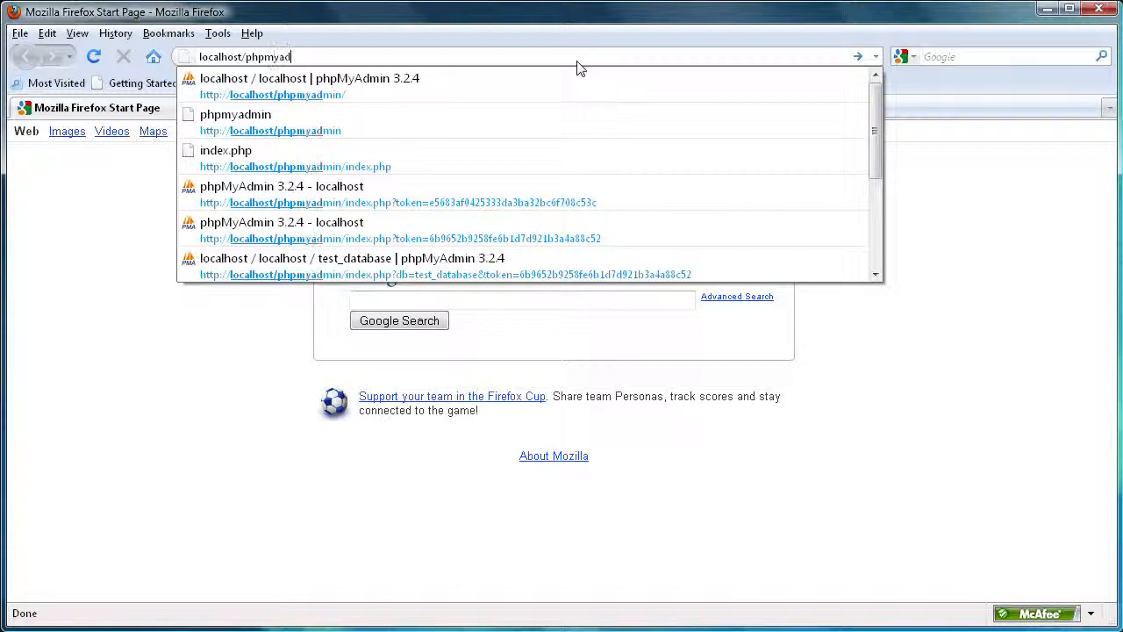
type("min")
key("Return")
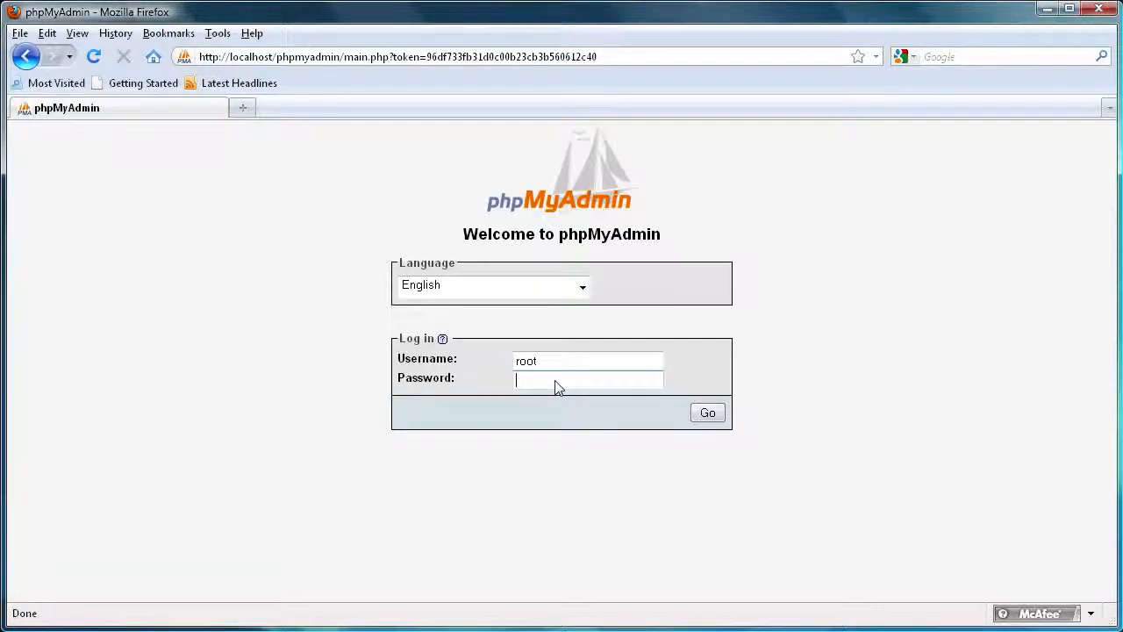
left_click(708, 414)
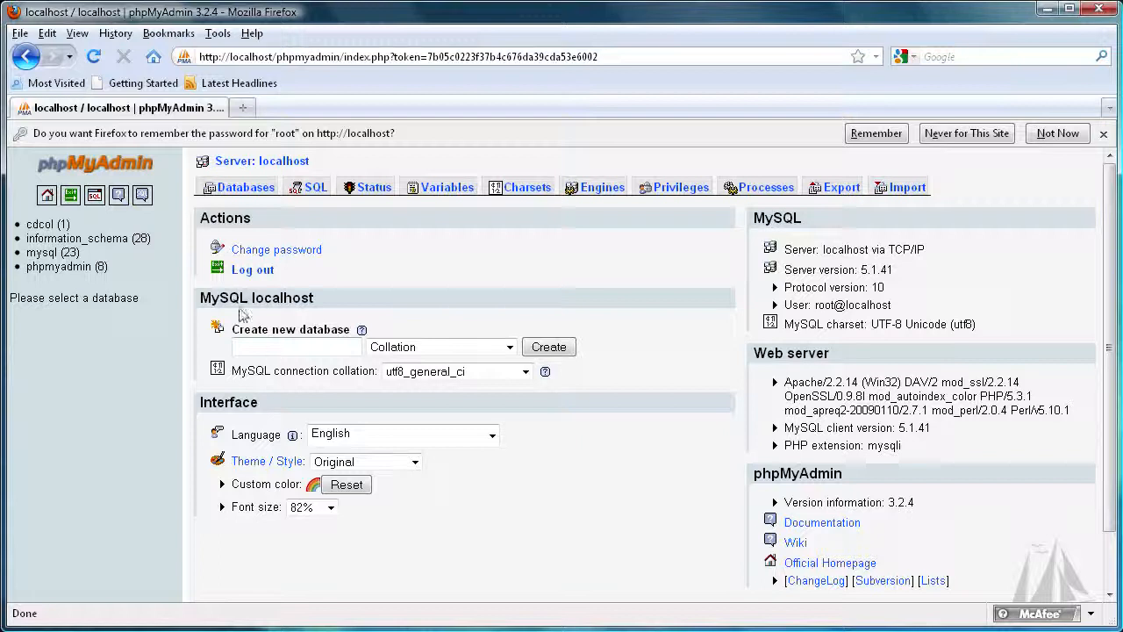
Create a new database named test_database
left_click(313, 350)
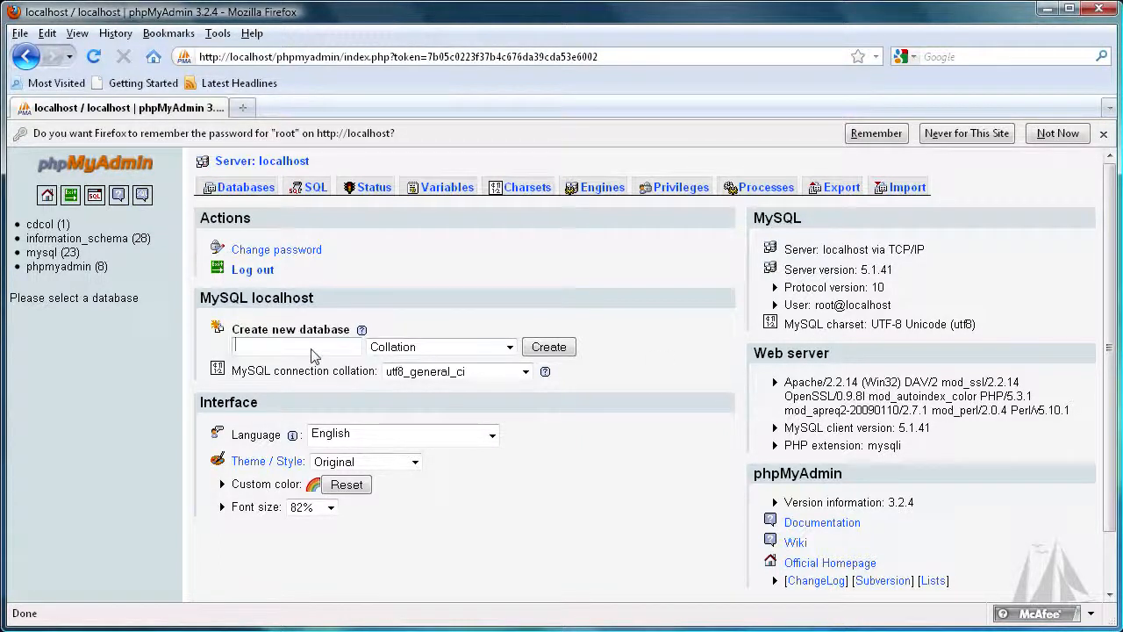
type("test_database")
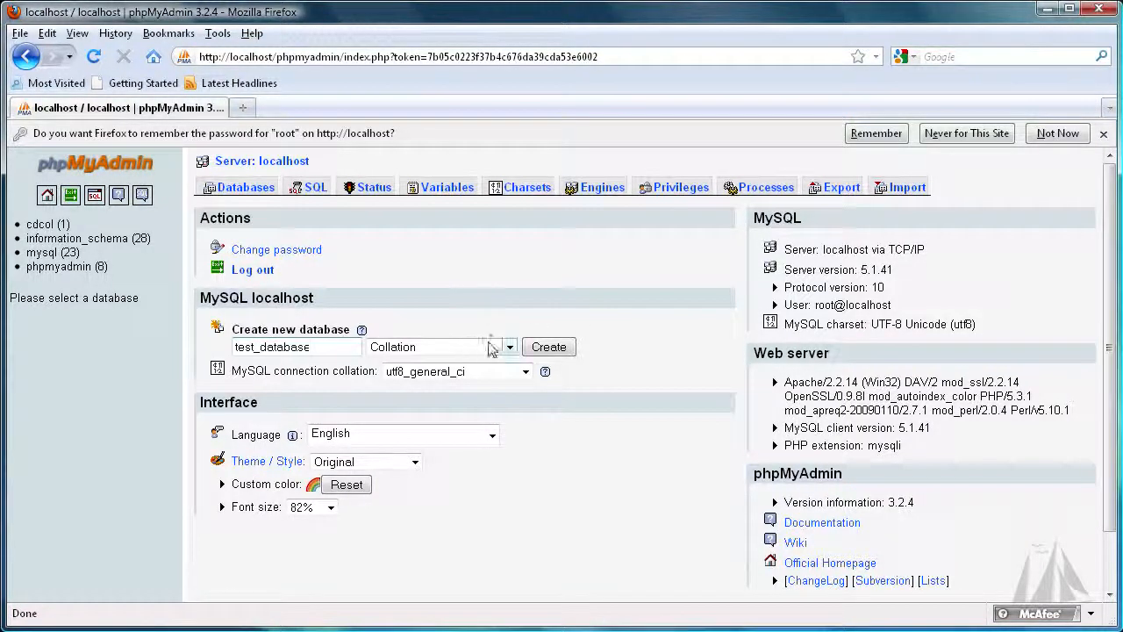
left_click(548, 346)
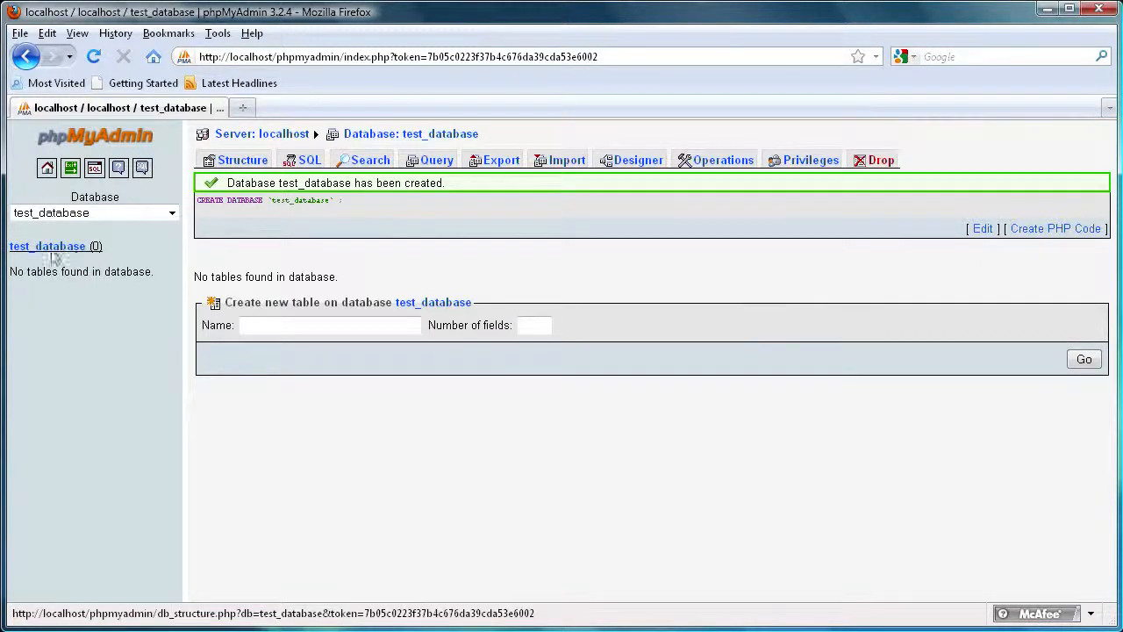
Start a new table named members with seven fields in test_database
left_click(331, 324)
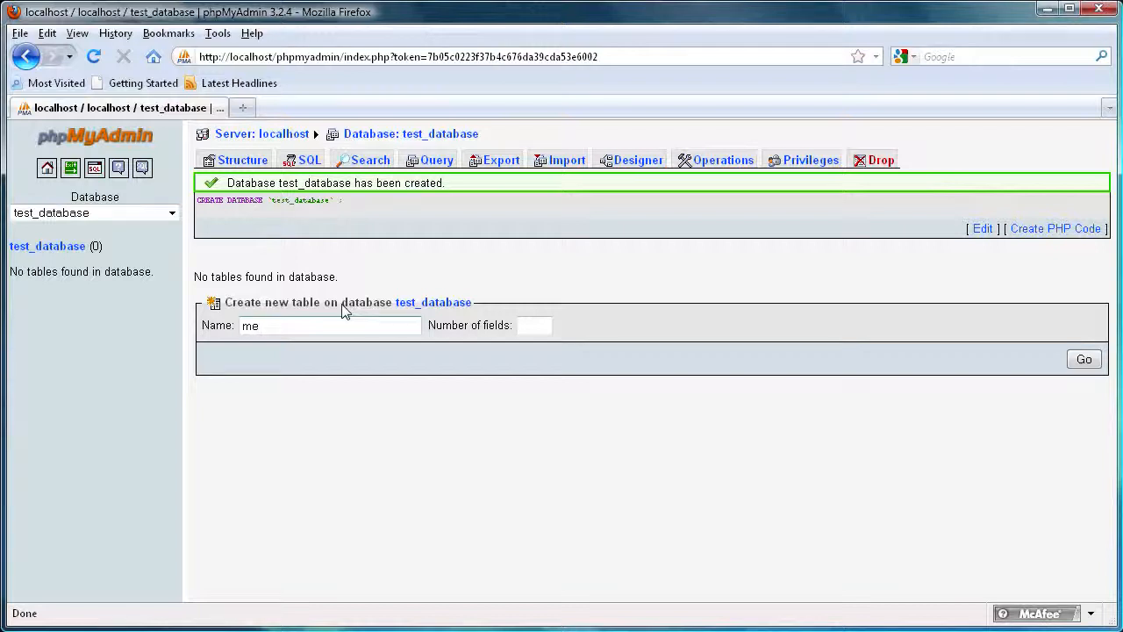
left_click(531, 328)
left_click(1083, 359)
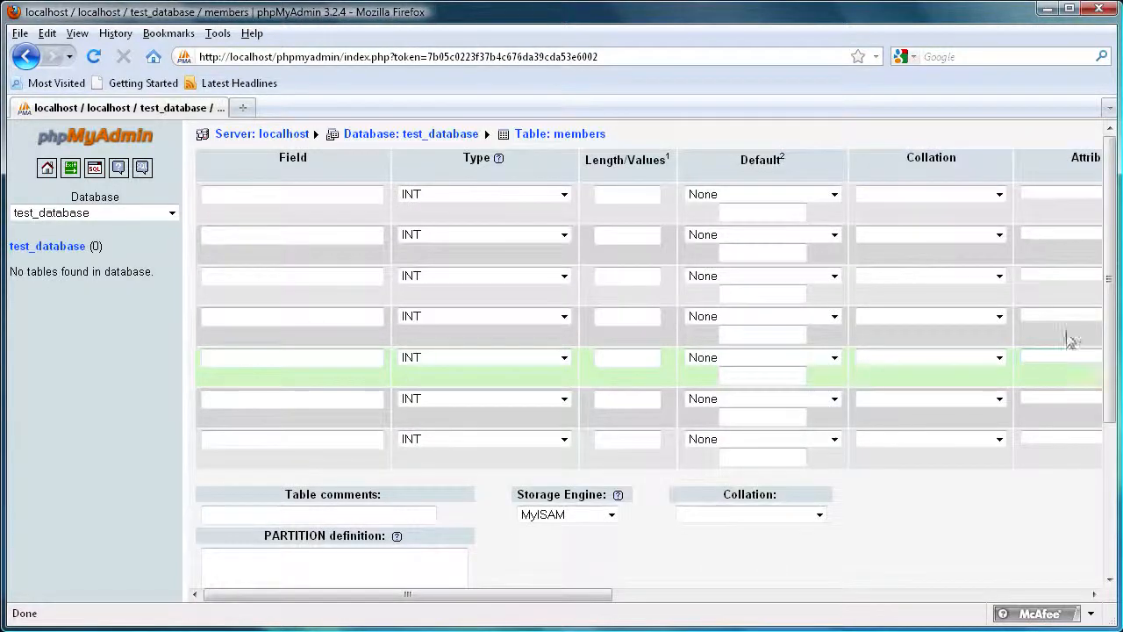
left_click(297, 196)
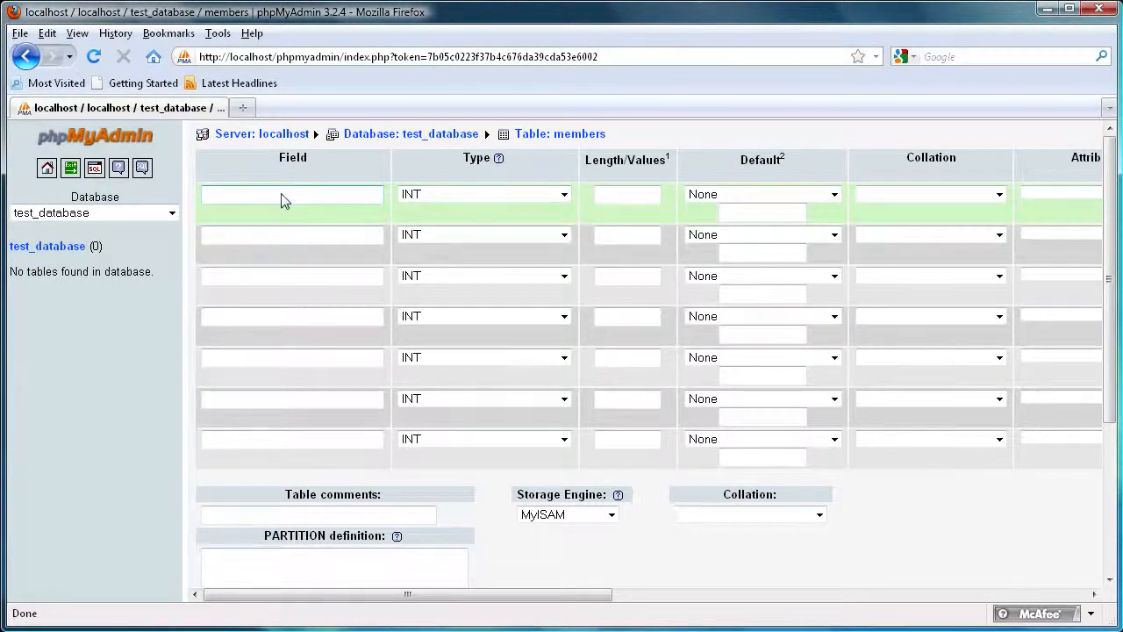
left_click(282, 237)
left_click(279, 278)
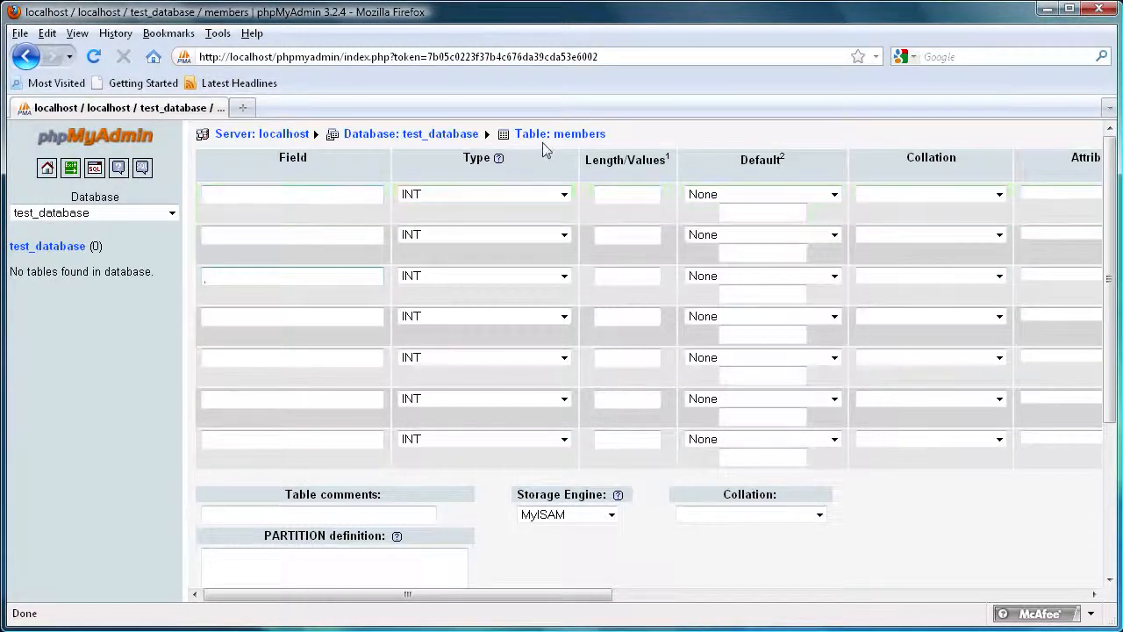
Name the first three fields of the members table id, username and sign_up_date
left_click(309, 197)
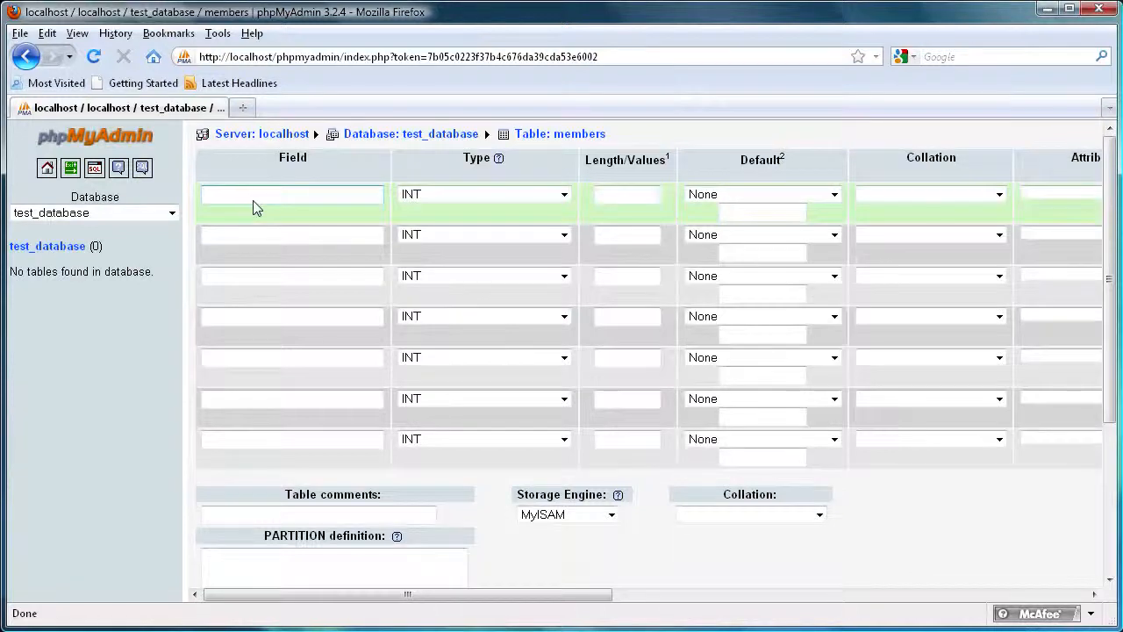
type("id")
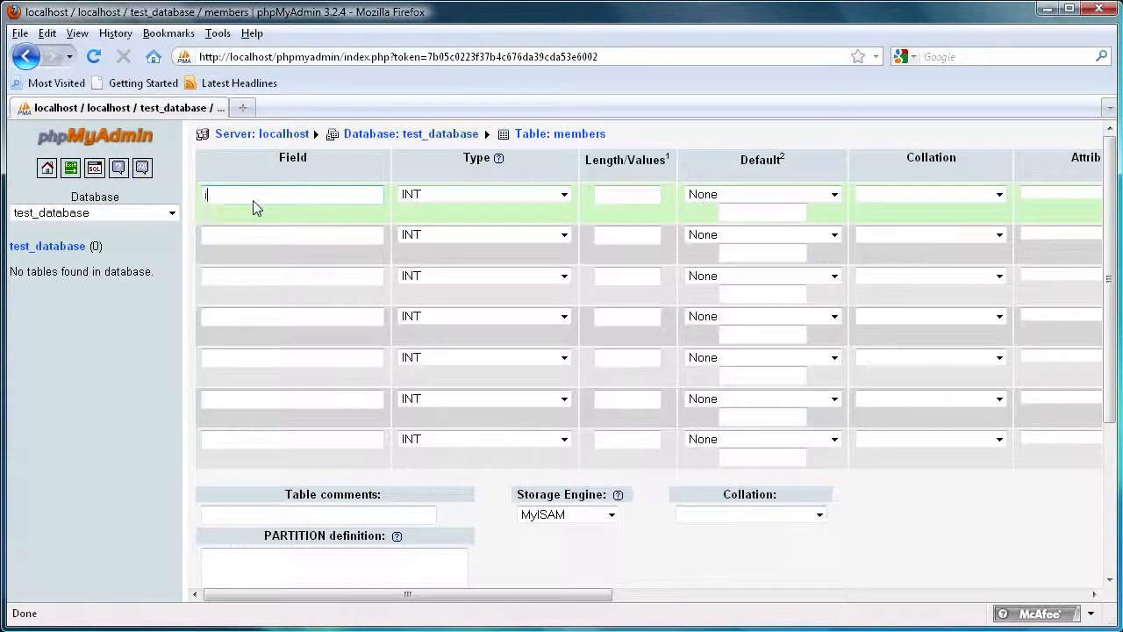
left_click(218, 239)
type("username")
left_click(240, 277)
type("sign_up_date")
Name the fourth and fifth fields email and bio
left_click(235, 322)
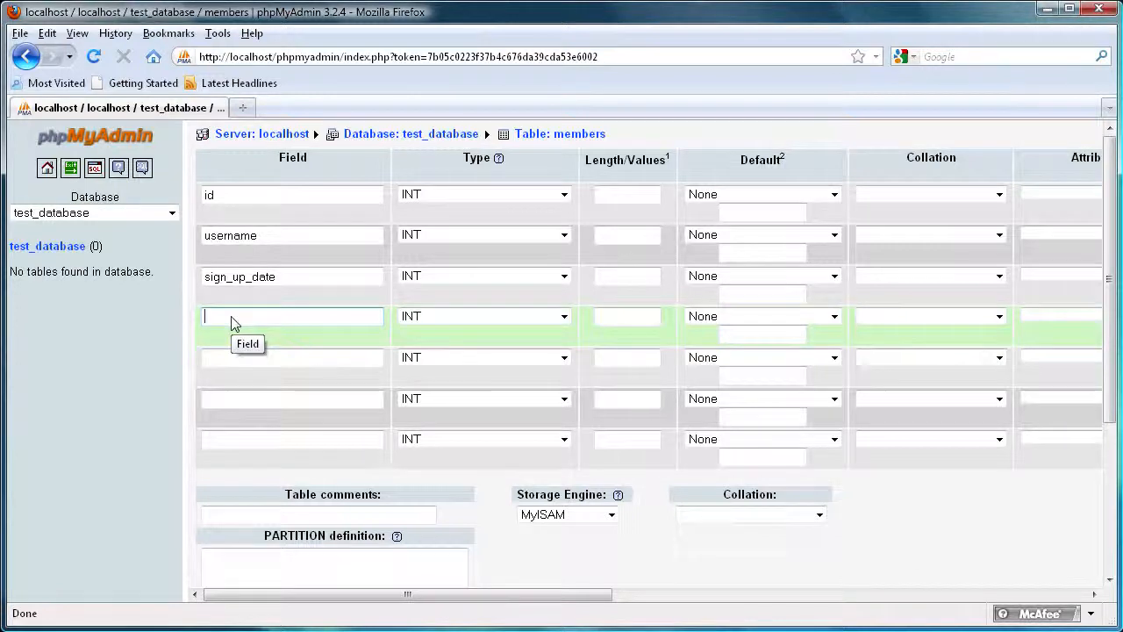
type("email")
left_click(234, 357)
type("bio")
Name the last two fields account_permissions and email_activation
left_click(210, 401)
type("account_")
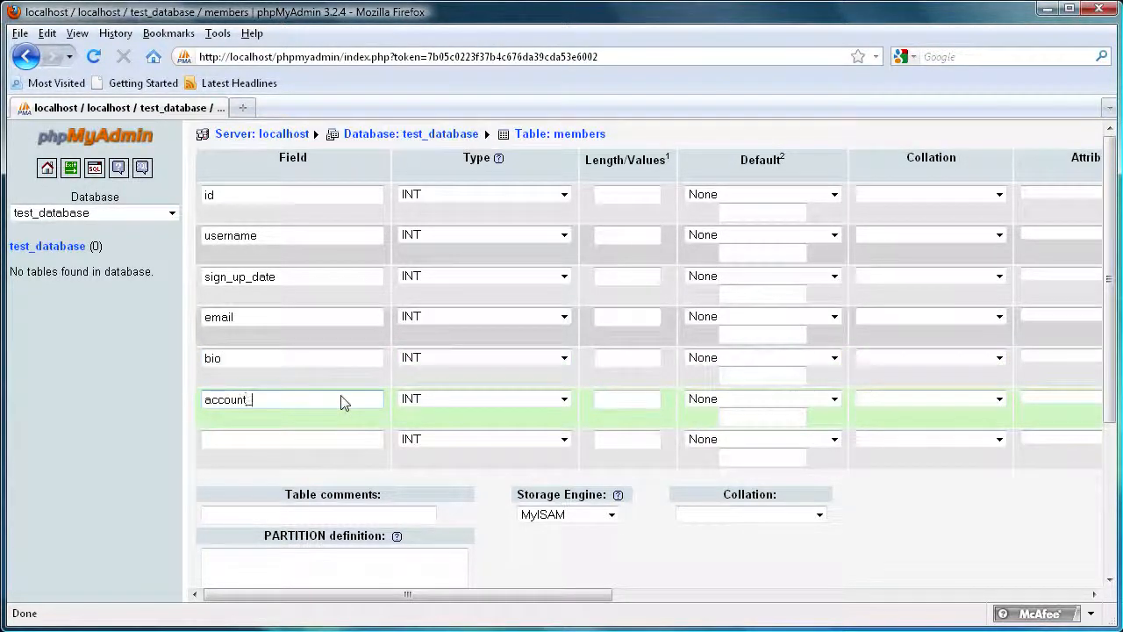
type("permissiona")
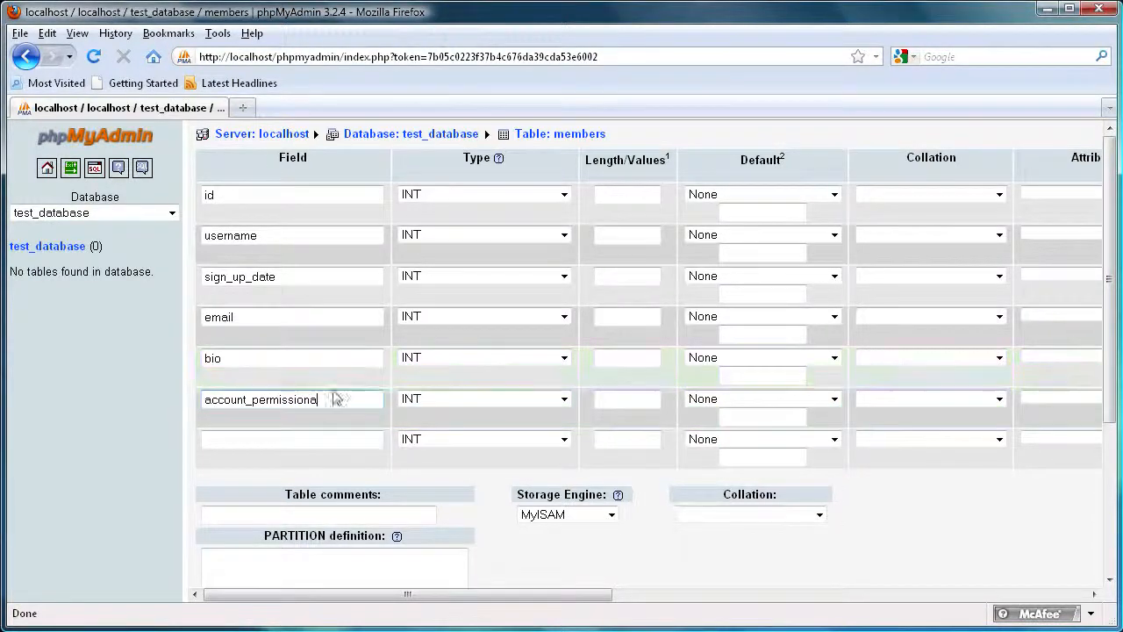
key("BackSpace")
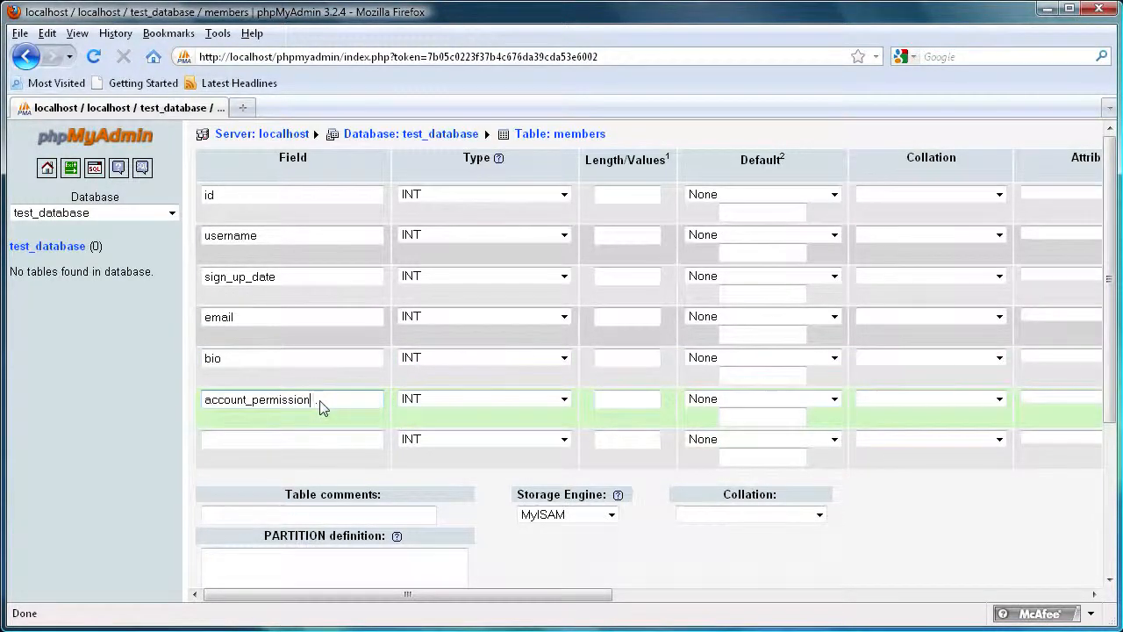
type("s")
type("e")
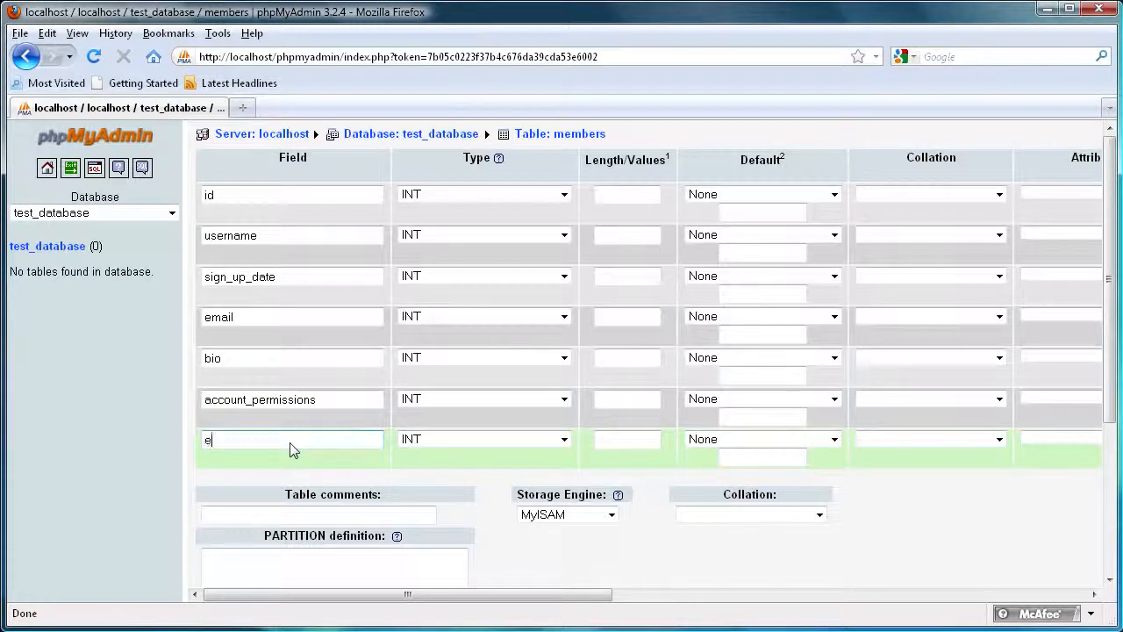
type("mail_actio")
key("BackSpace")
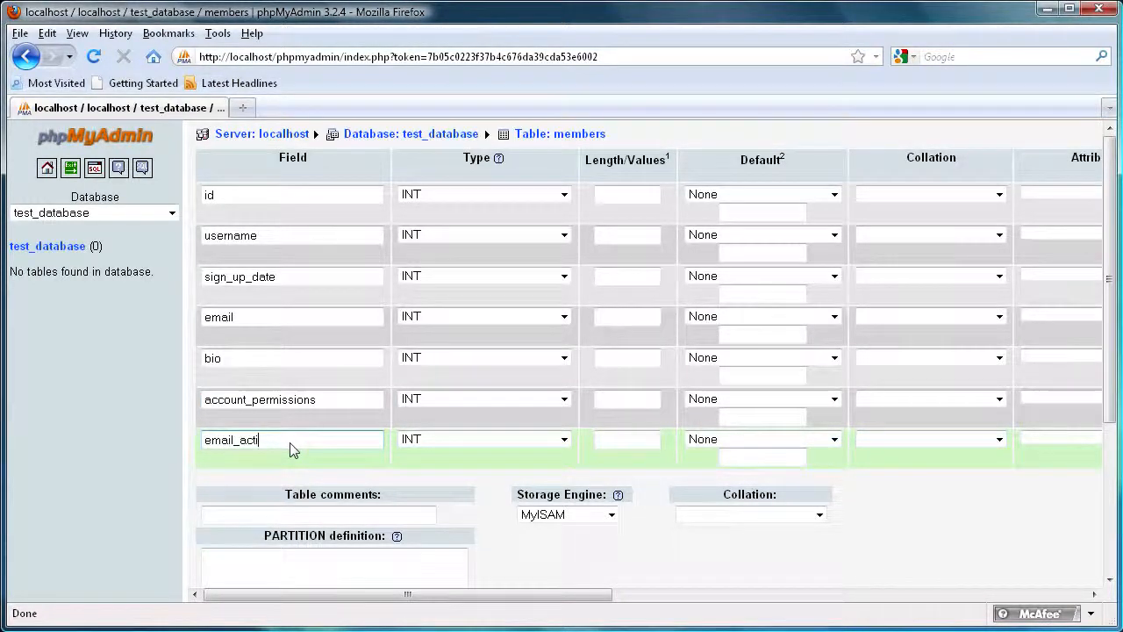
type("ivation")
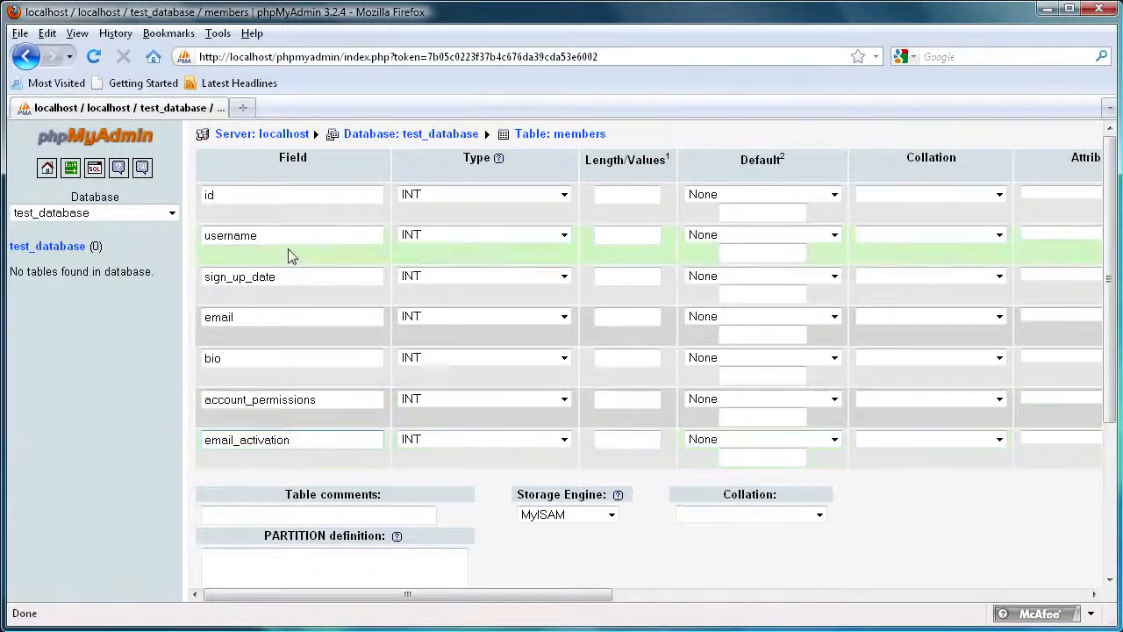
left_click(235, 199)
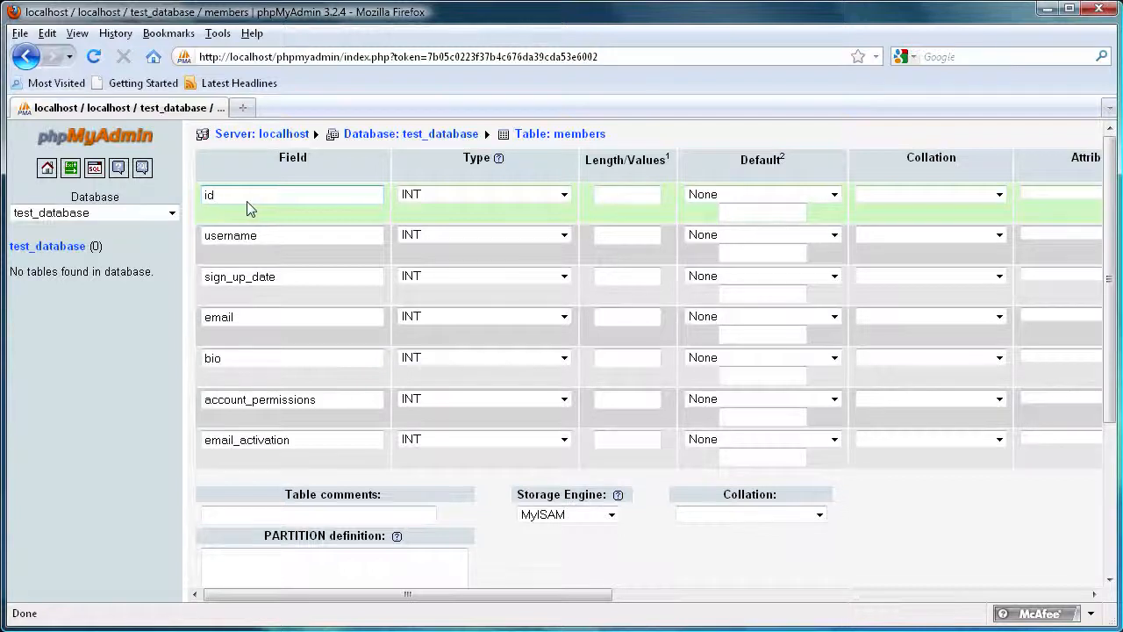
left_click_drag(249, 195, 201, 194)
left_click(251, 195)
left_click_drag(273, 202, 200, 198)
left_click(232, 199)
left_click(225, 198)
left_click_drag(264, 195, 180, 196)
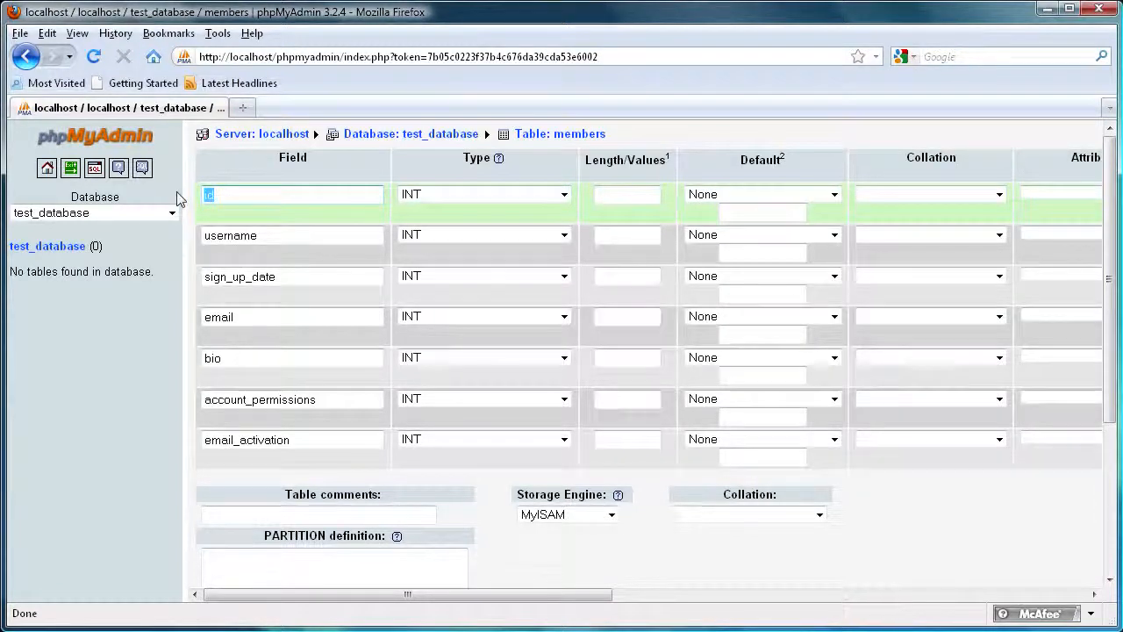
left_click(204, 195)
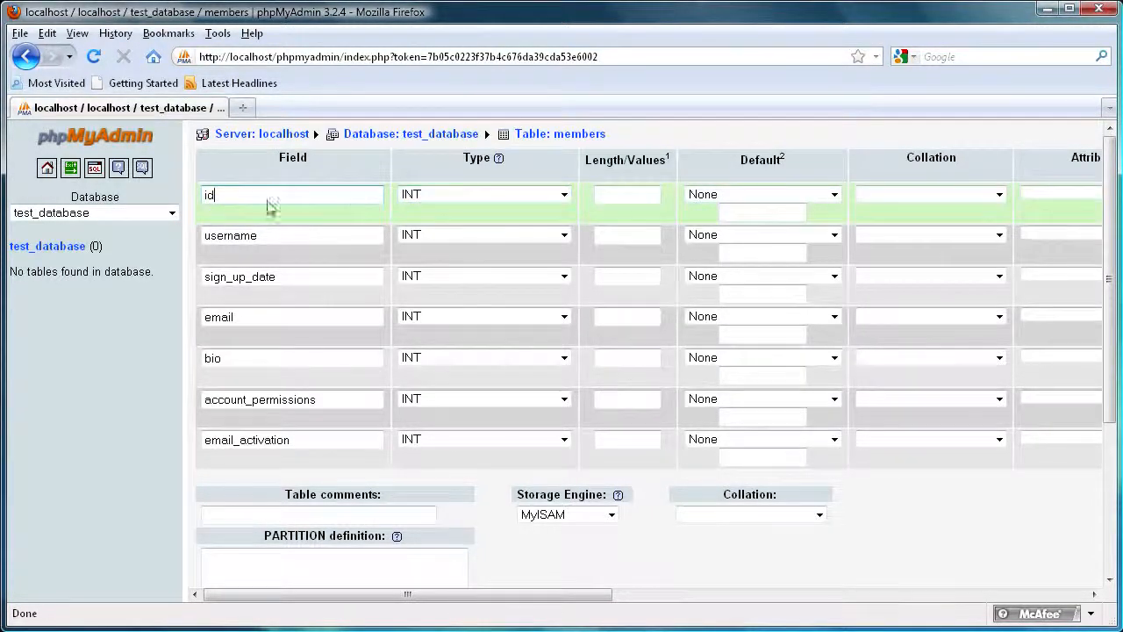
Define the id field as INT with length 11 and enable auto-increment for it
left_click(529, 201)
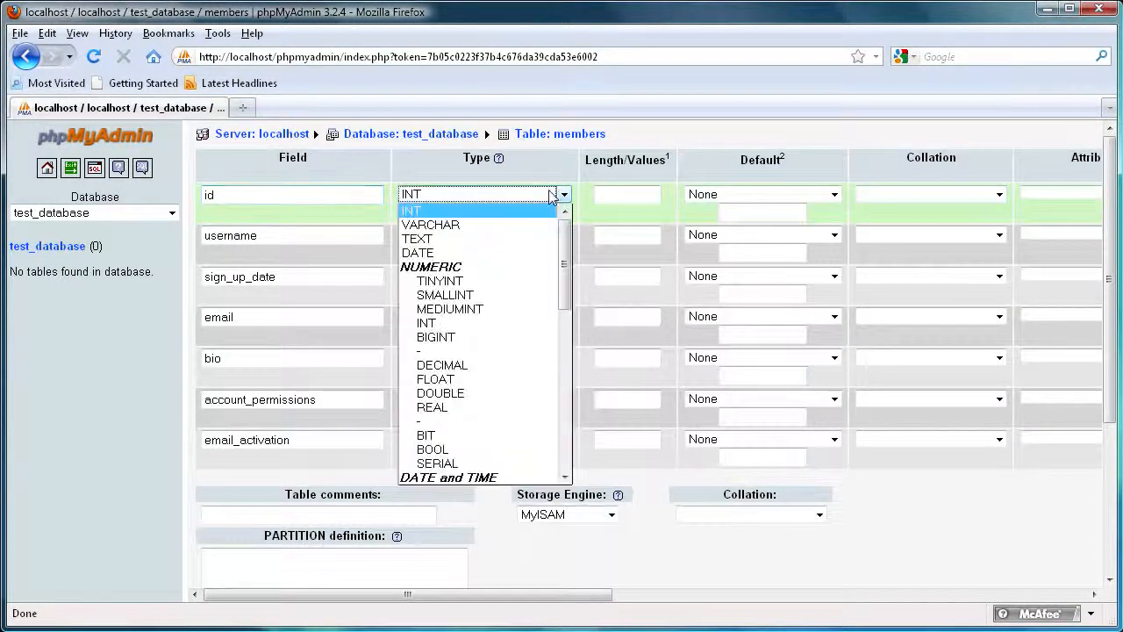
left_click(438, 207)
left_click(602, 200)
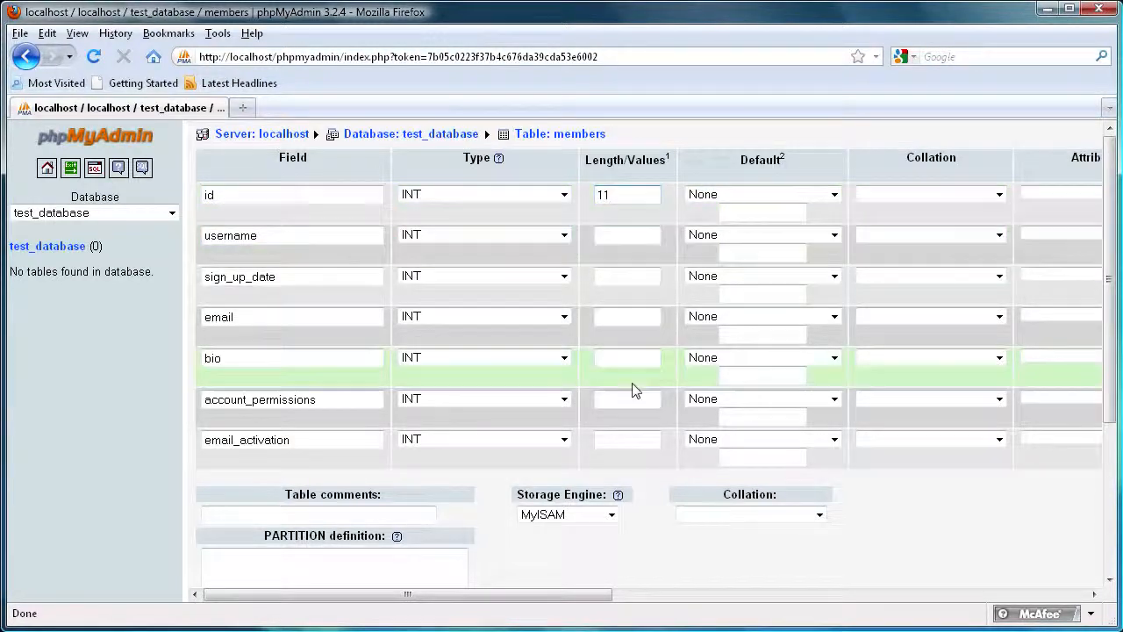
left_click_drag(518, 596, 742, 597)
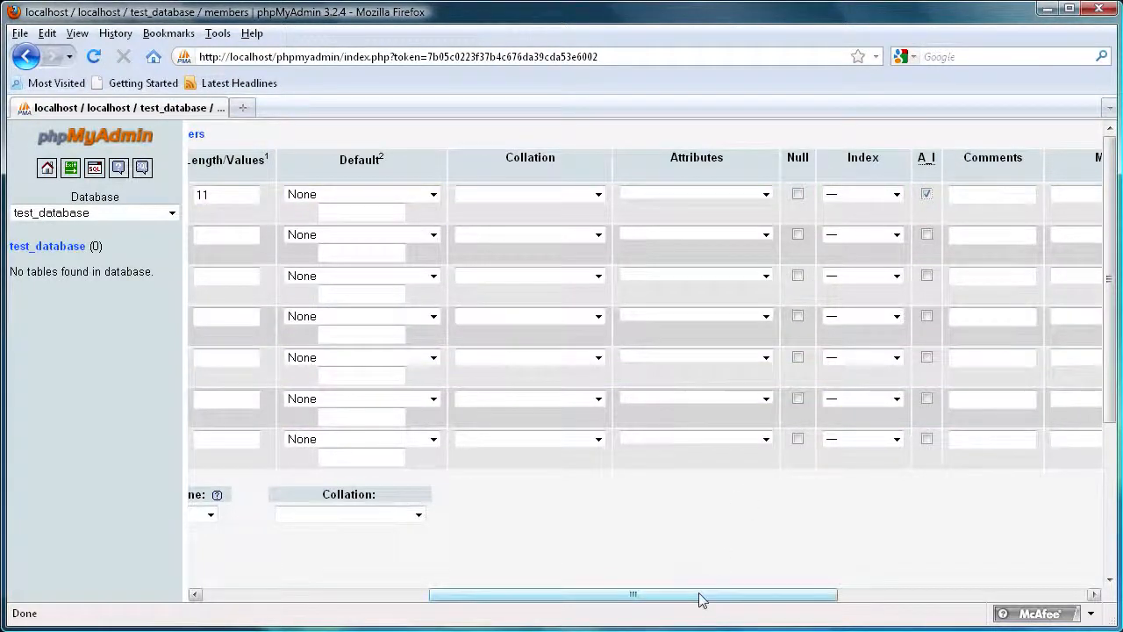
left_click_drag(703, 599, 471, 603)
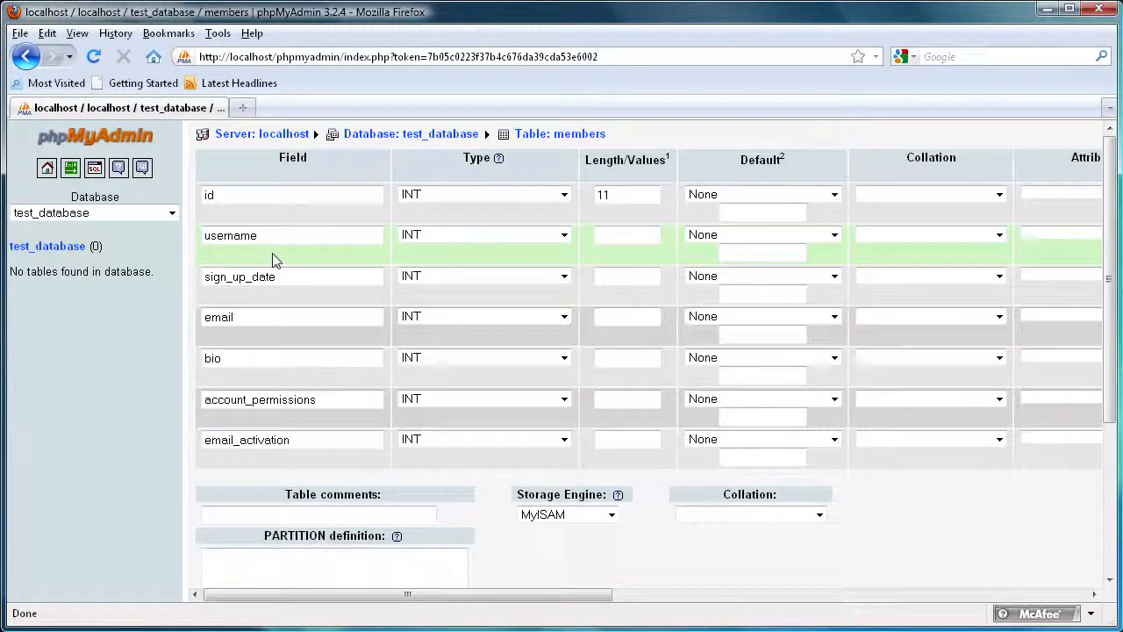
Define the username field as VARCHAR with length 255
left_click(565, 239)
left_click(444, 262)
left_click(617, 240)
type("255")
left_click_drag(629, 245, 602, 245)
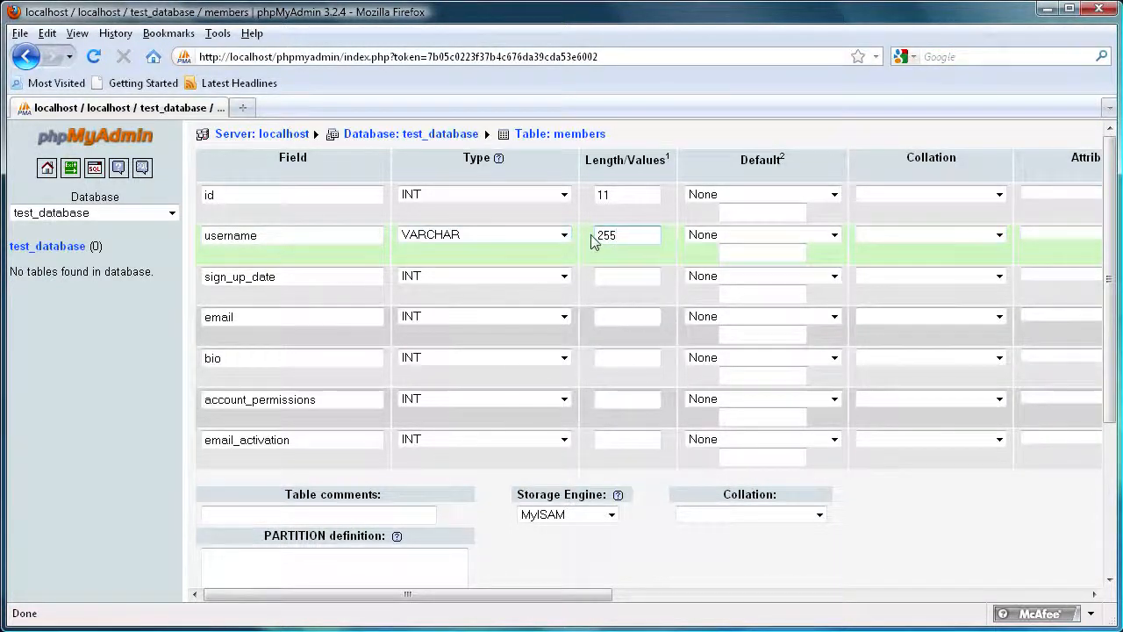
double_click(623, 237)
left_click(621, 242)
left_click(634, 243)
left_click_drag(627, 246, 593, 245)
left_click(617, 244)
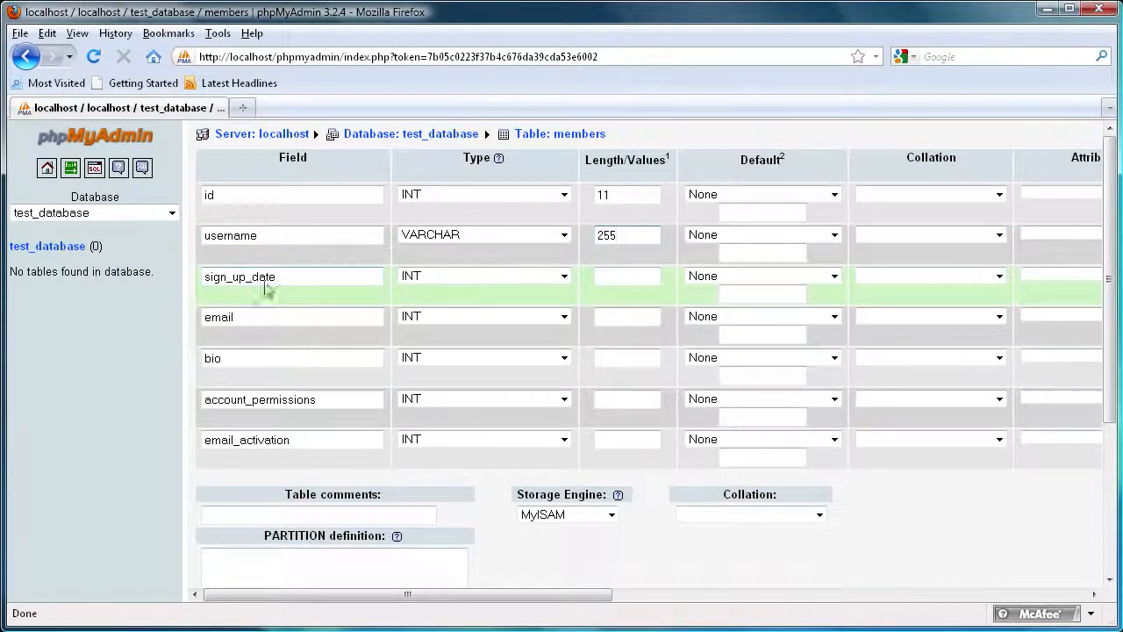
Set the sign_up_date field's type to DATETIME and enter date(); as its length/value
left_click(536, 278)
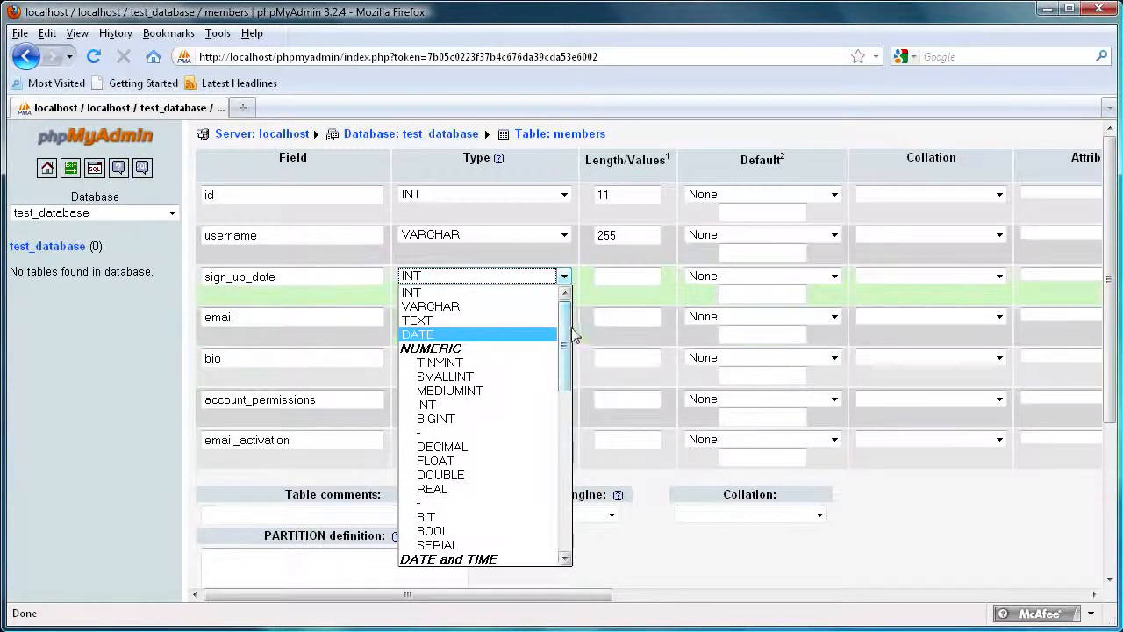
scroll(572, 334, "down", 4)
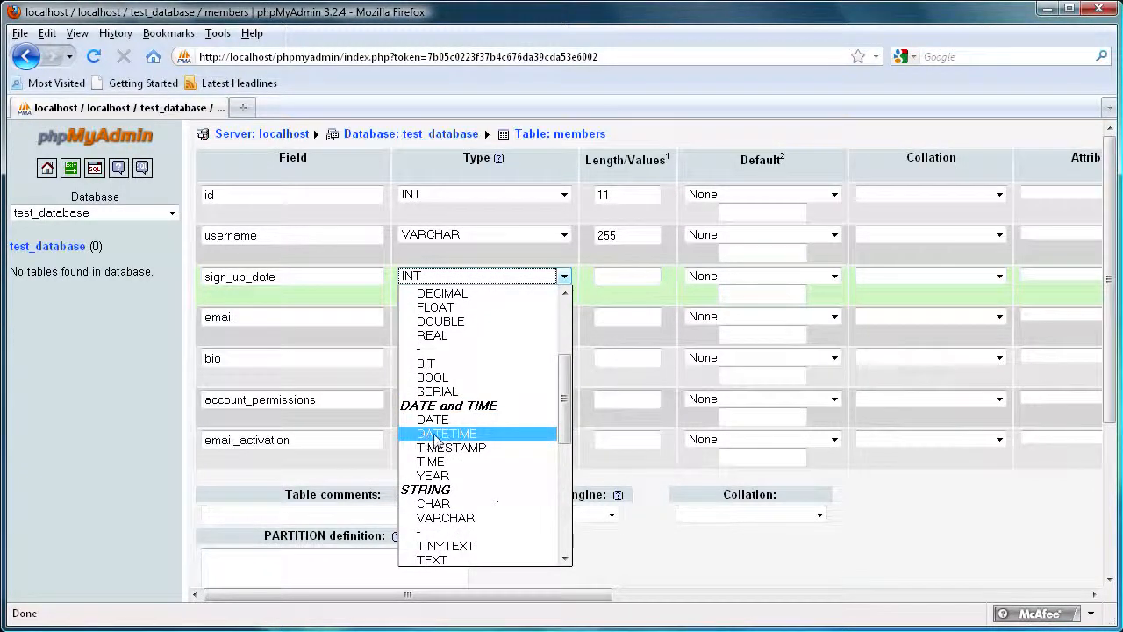
left_click(436, 435)
left_click(599, 284)
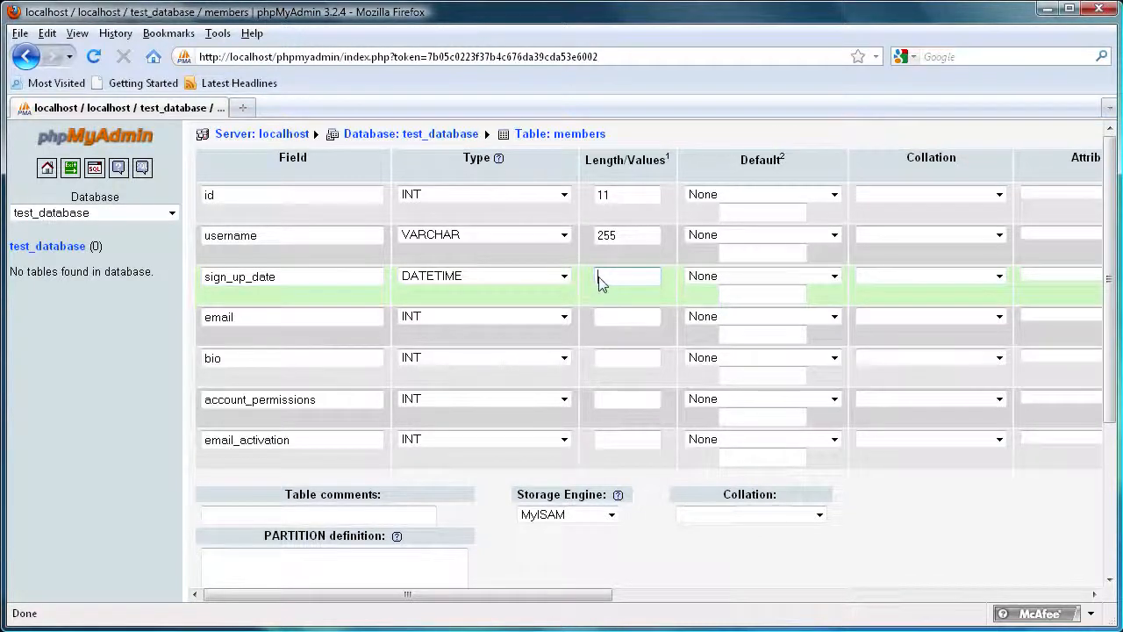
type("e();")
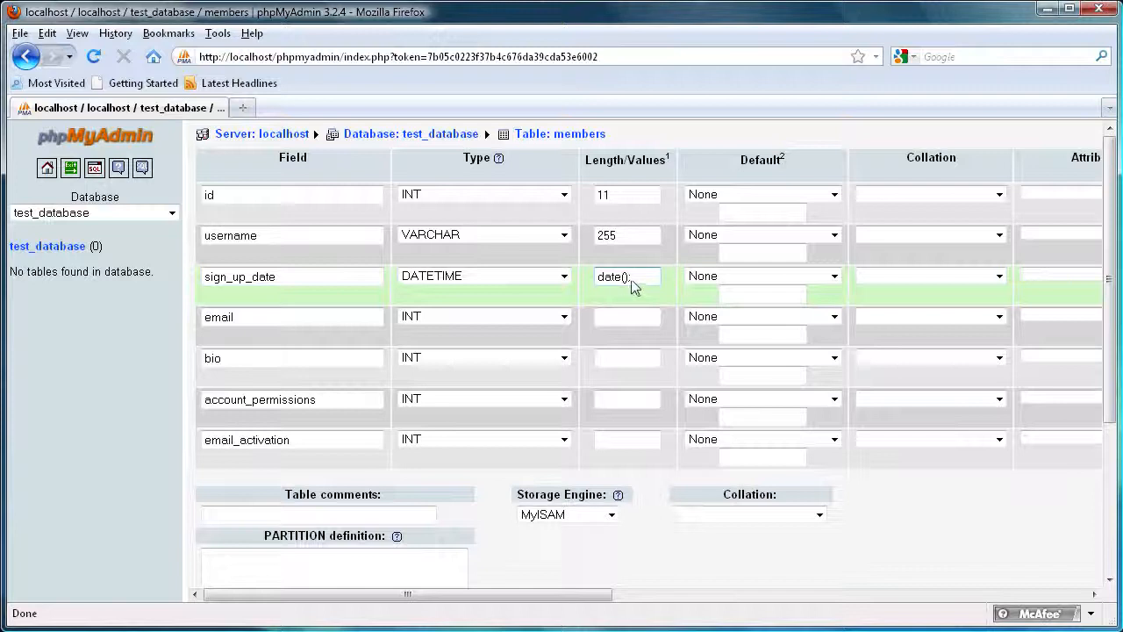
Clear the length/value entry of the sign_up_date field
left_click_drag(641, 283, 595, 279)
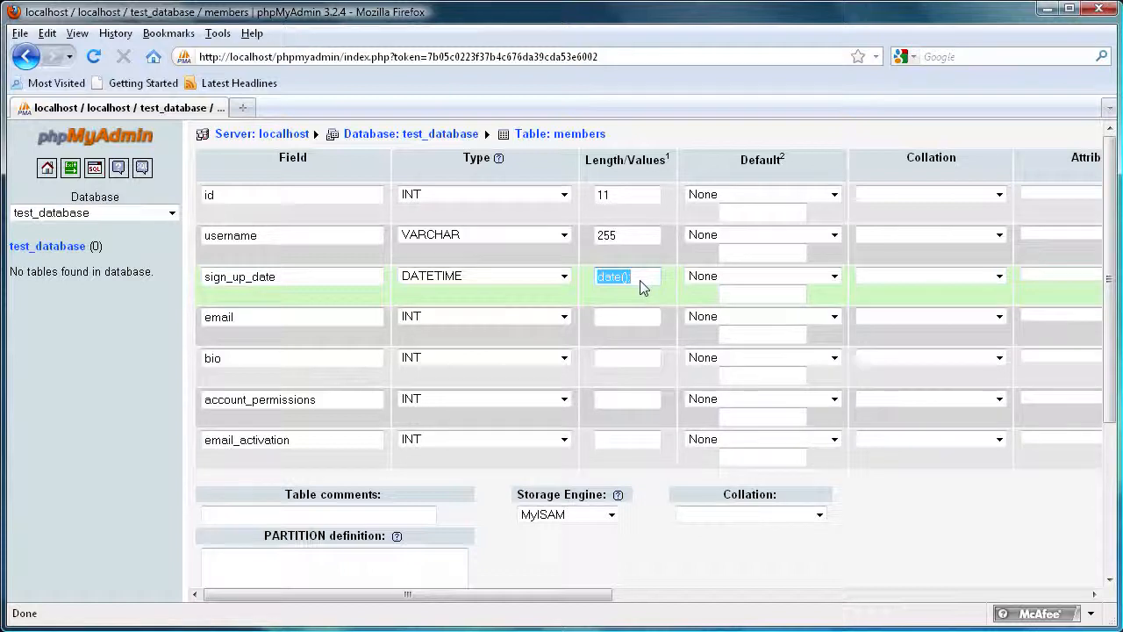
left_click_drag(642, 287, 600, 288)
key("BackSpace")
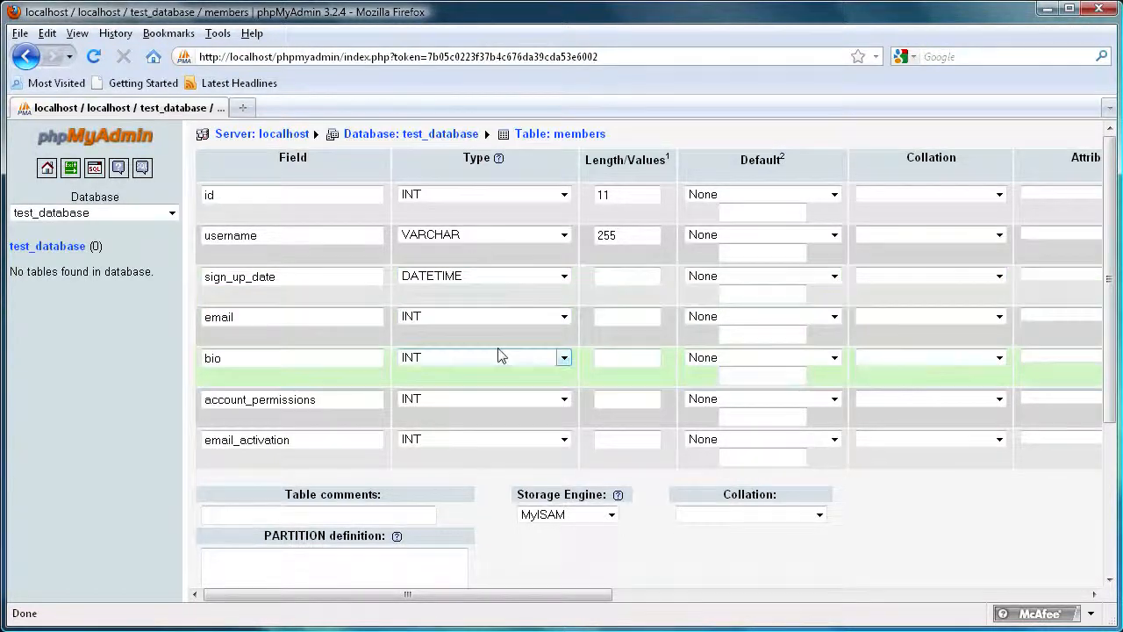
Define the email field as VARCHAR with length 255
left_click(218, 316)
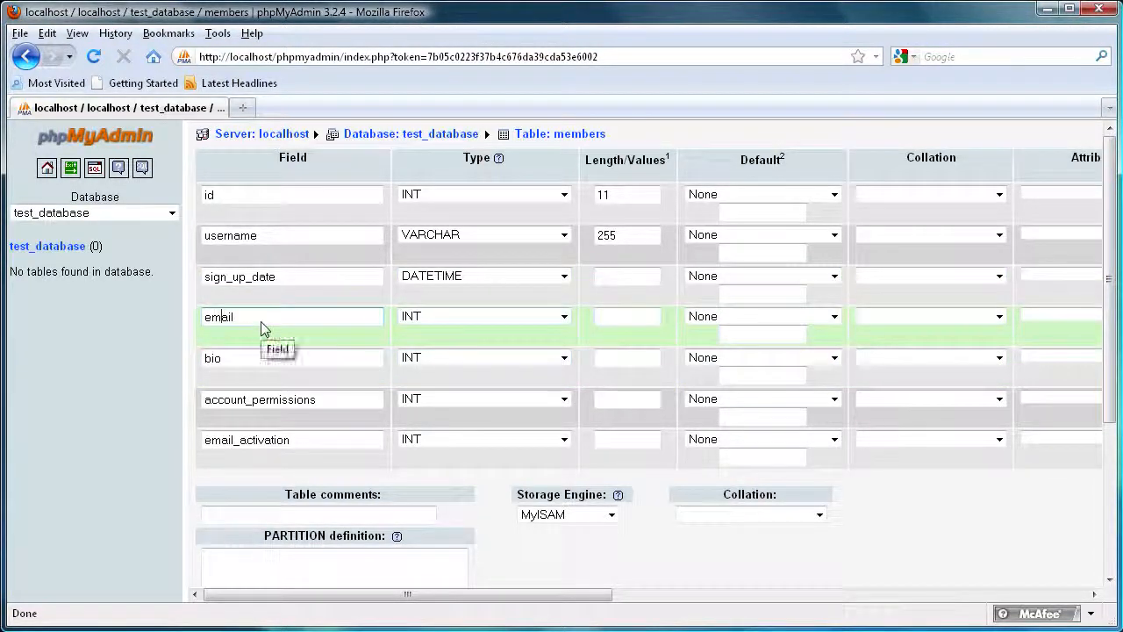
left_click(564, 317)
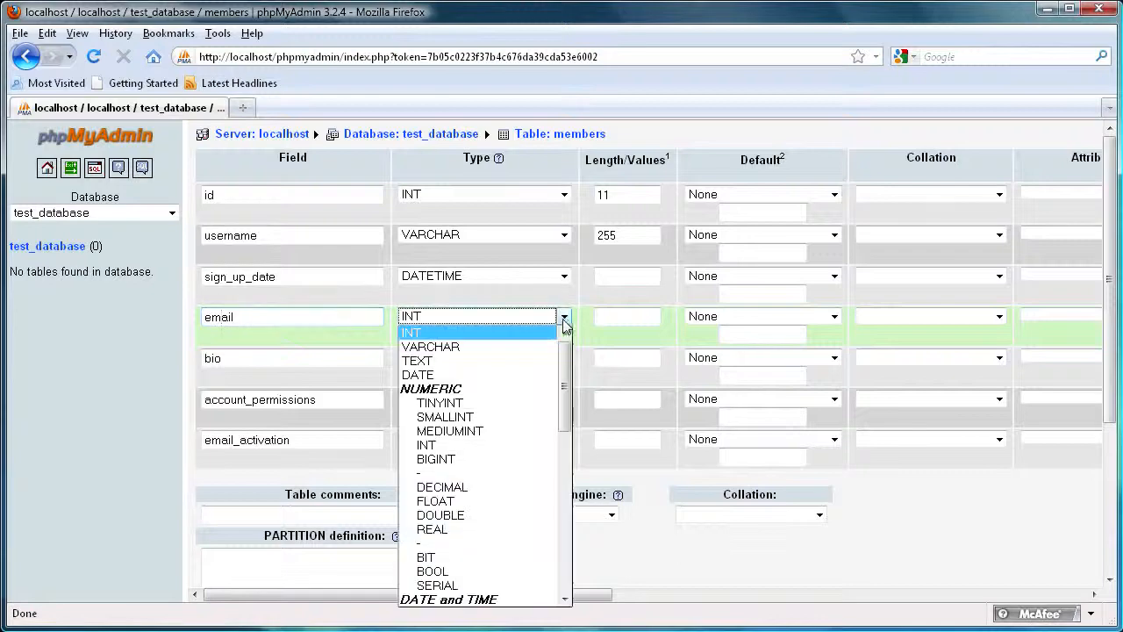
left_click(481, 346)
left_click(624, 323)
type("255")
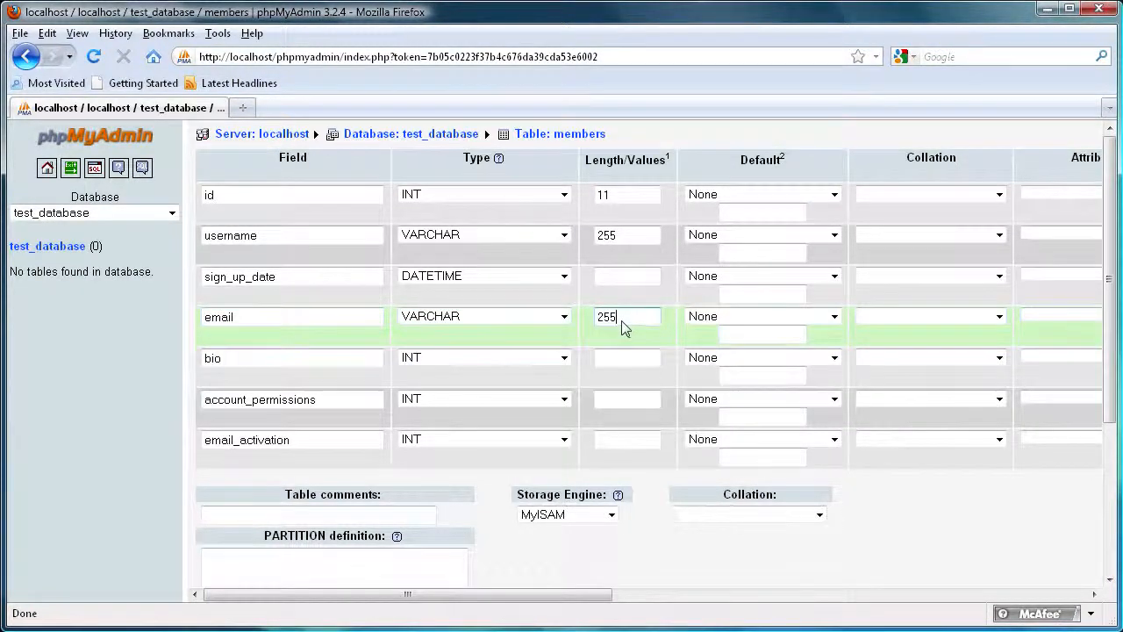
Set the bio field's type to TEXT and look through the longer string types such as LONGTEXT without changing it
left_click(353, 360)
left_click(564, 358)
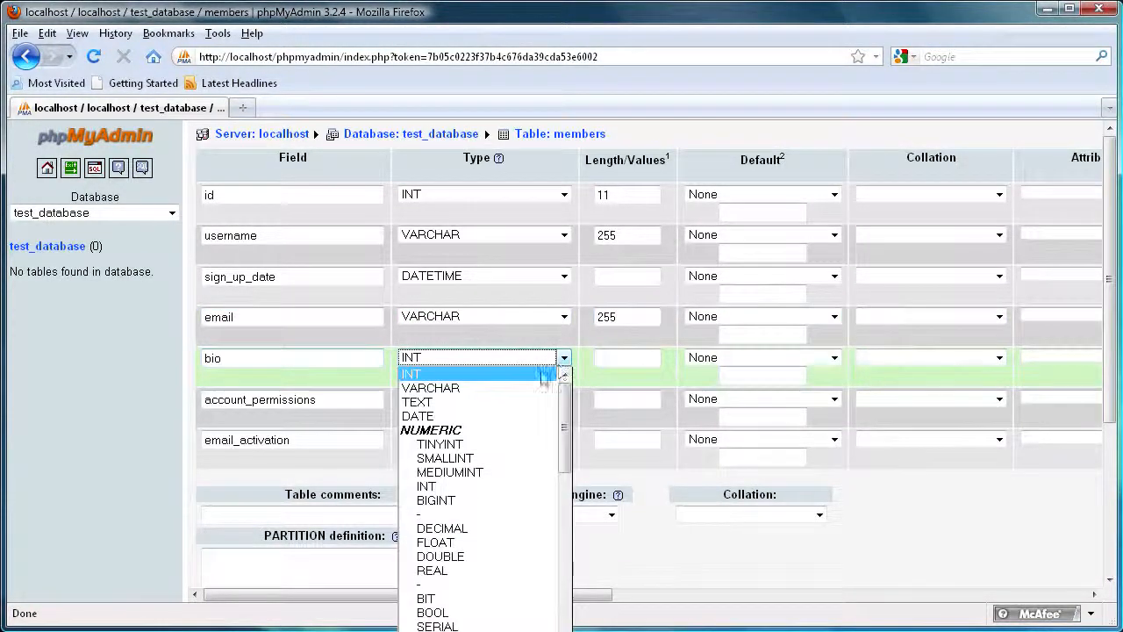
left_click(460, 399)
left_click(564, 358)
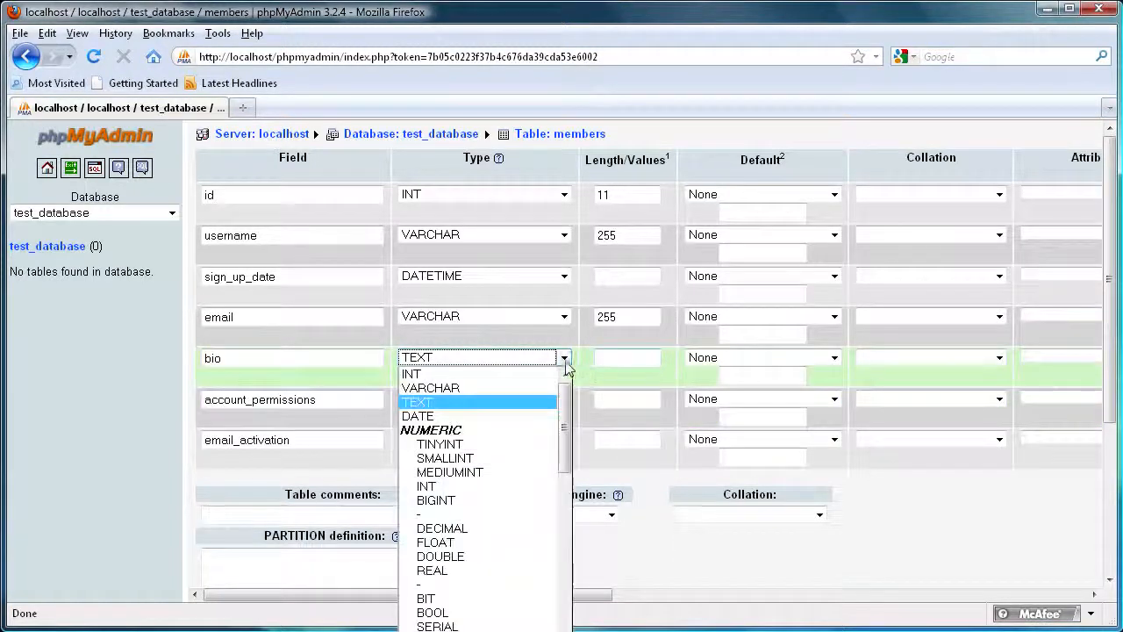
left_click_drag(564, 428, 565, 530)
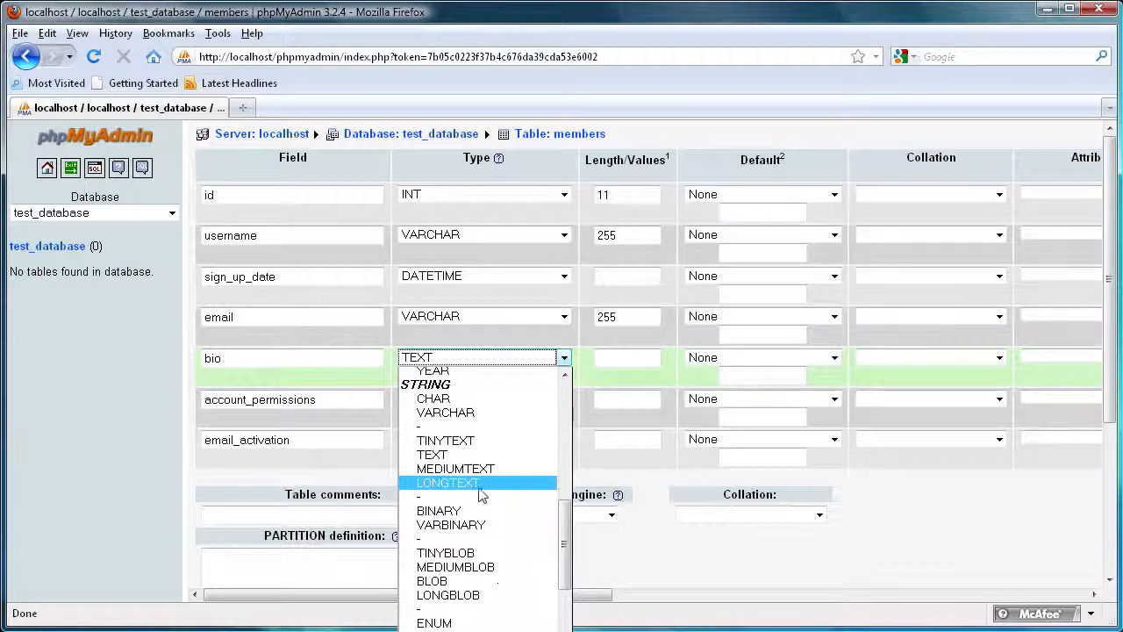
left_click(580, 360)
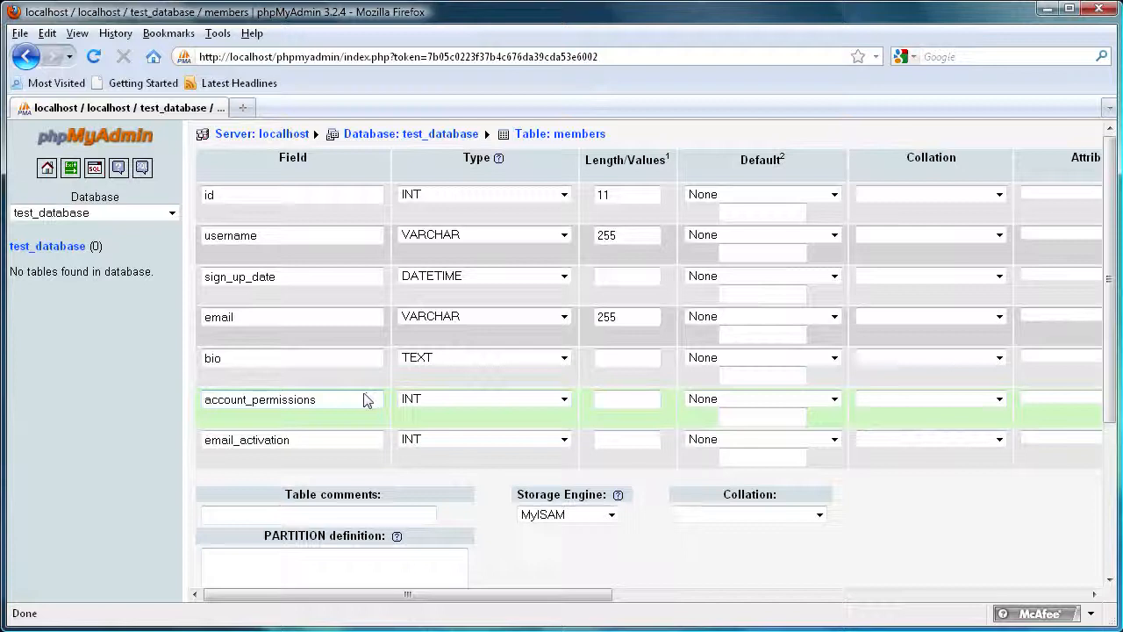
Define the account_permissions field as ENUM and fill its values with 'a','b','c', copied from the enum format note below the form
left_click(564, 399)
left_click_drag(565, 462, 564, 590)
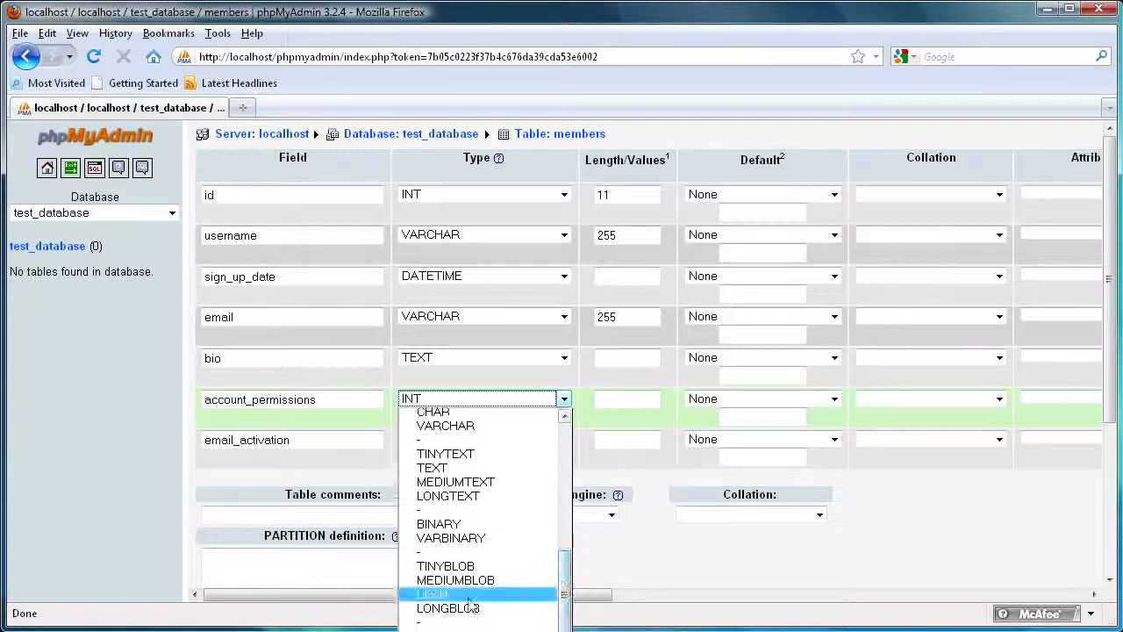
left_click(446, 630)
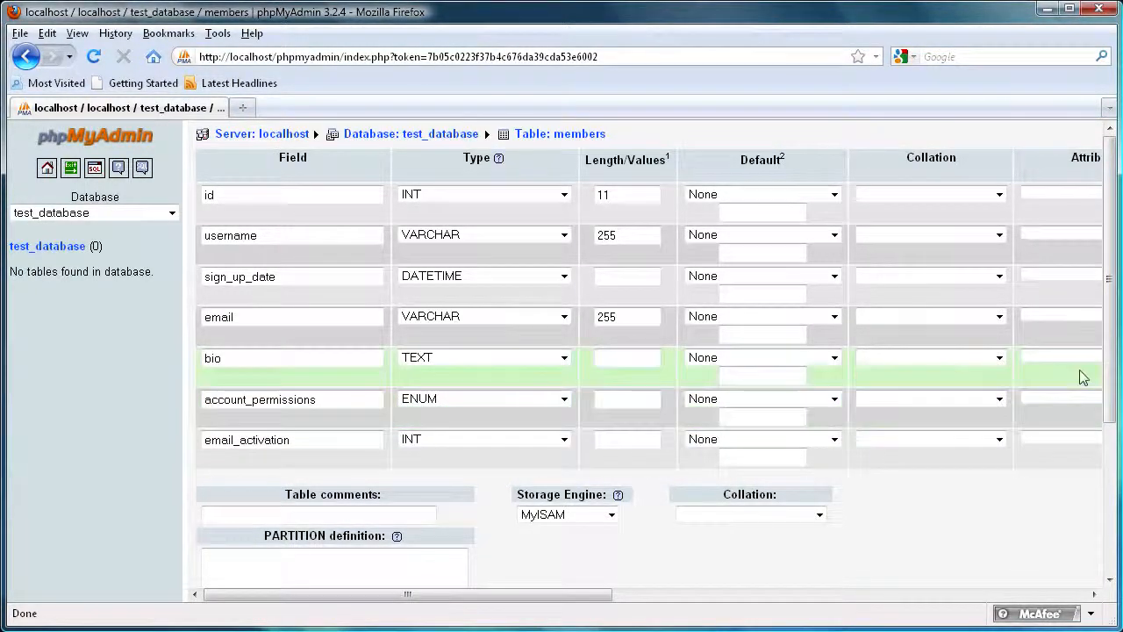
scroll(1109, 368, "down", 5)
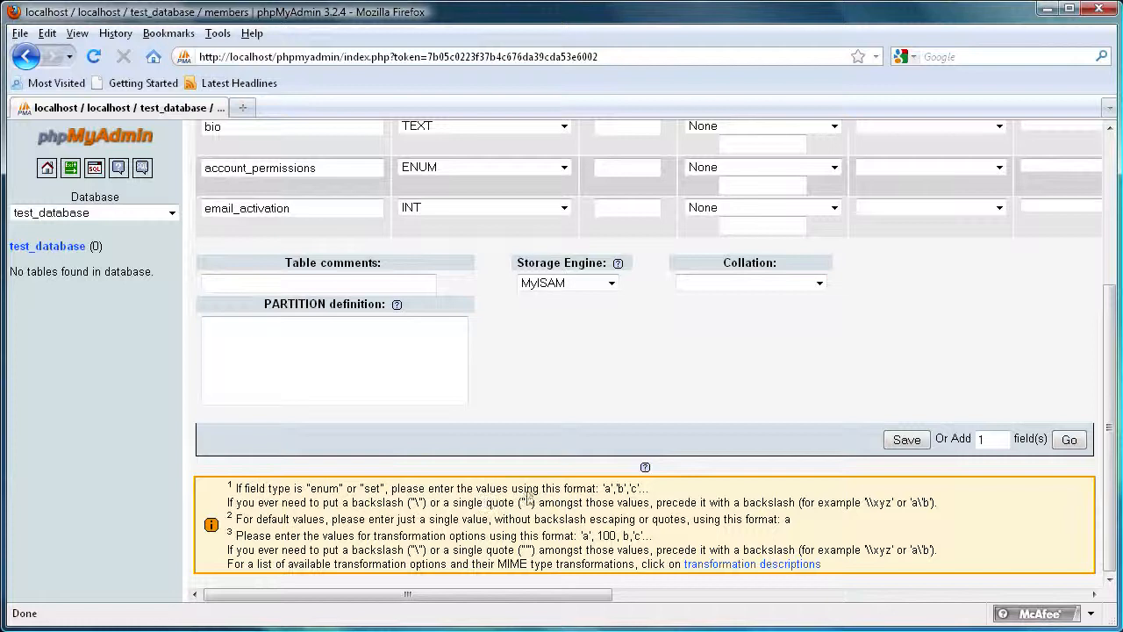
left_click_drag(611, 494, 692, 488)
key("ctrl+c")
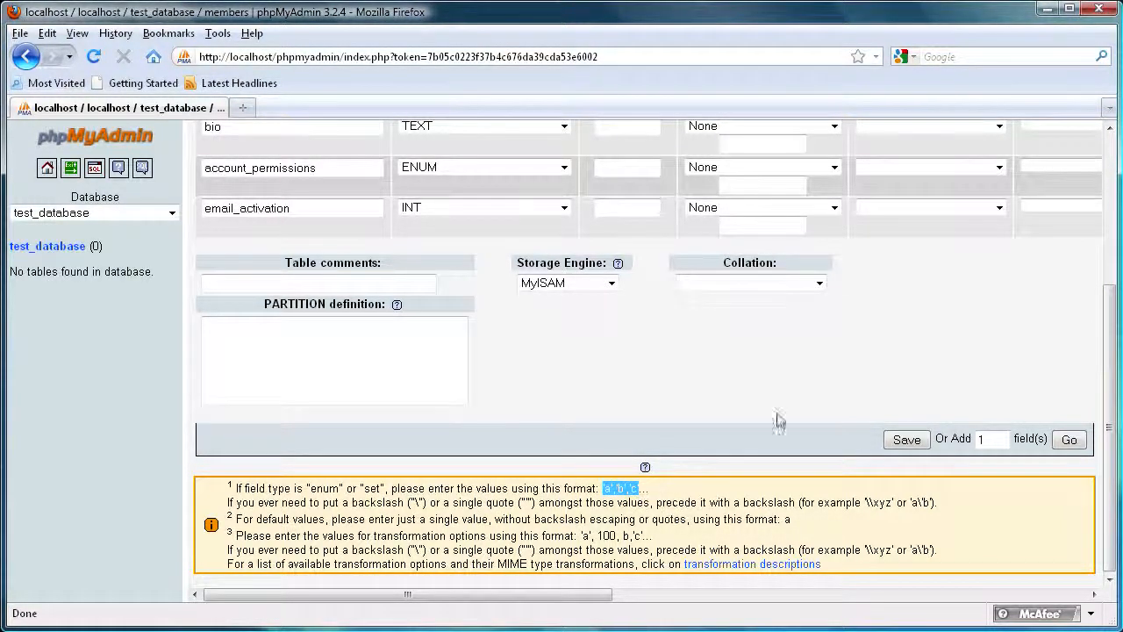
scroll(727, 400, "up", 5)
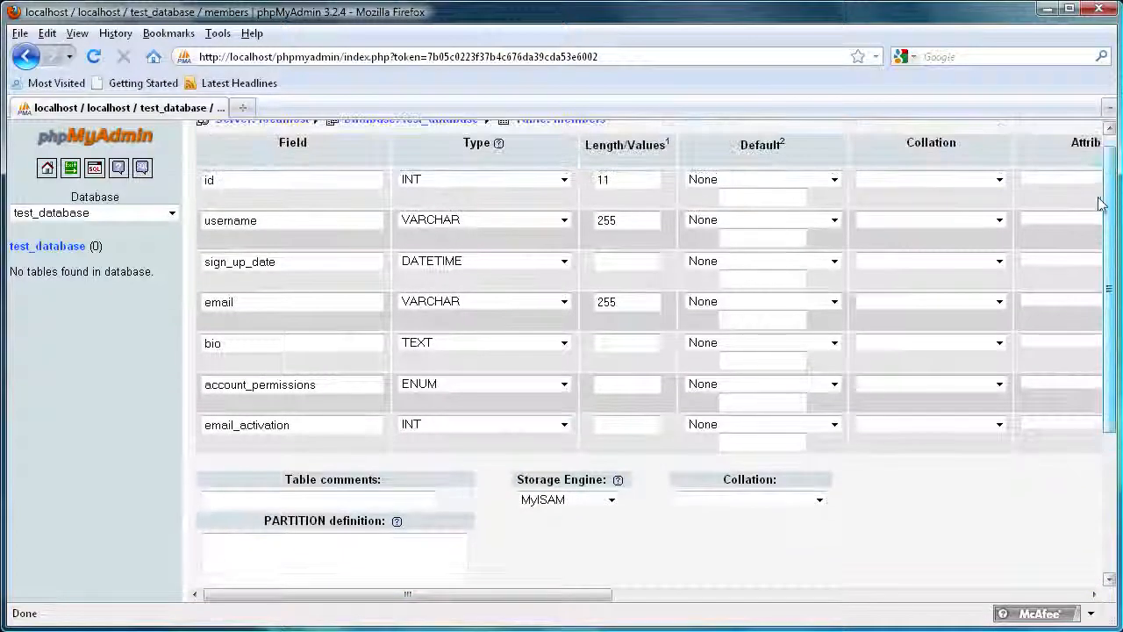
left_click(647, 385)
key("ctrl+v")
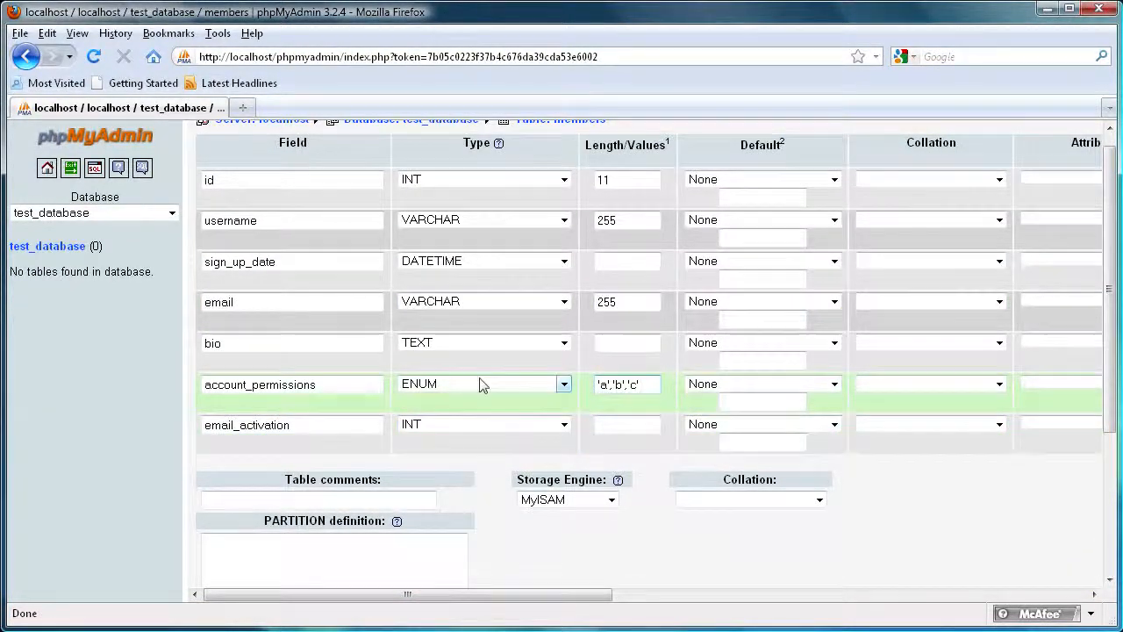
Define the email_activation field as ENUM with the values '0','1'
left_click(564, 424)
left_click_drag(565, 494, 575, 614)
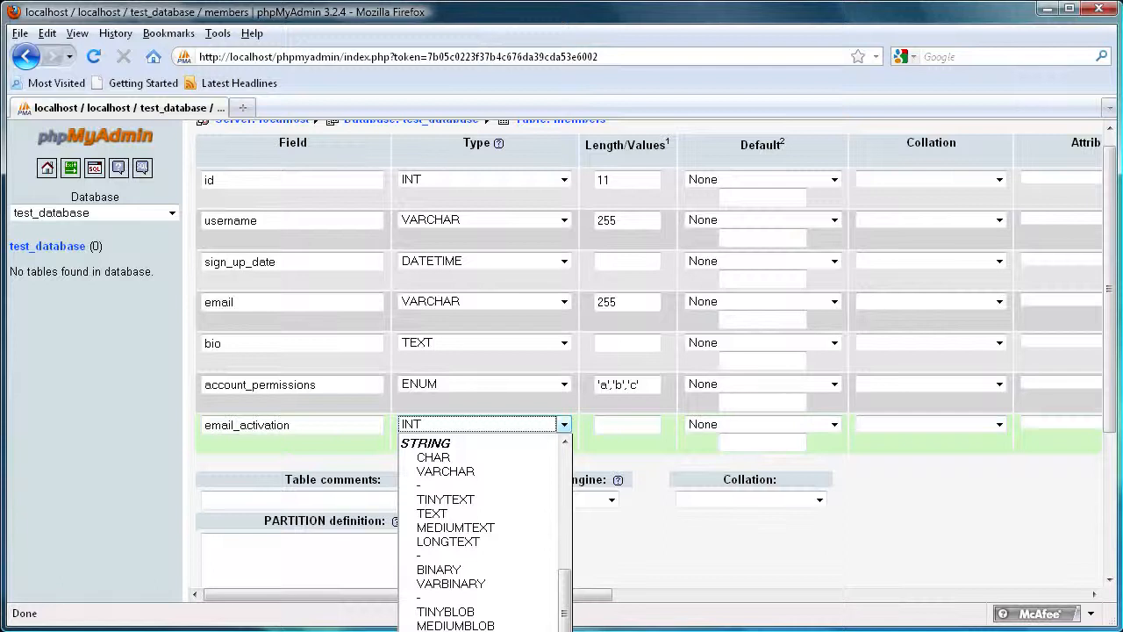
left_click(439, 630)
left_click(626, 431)
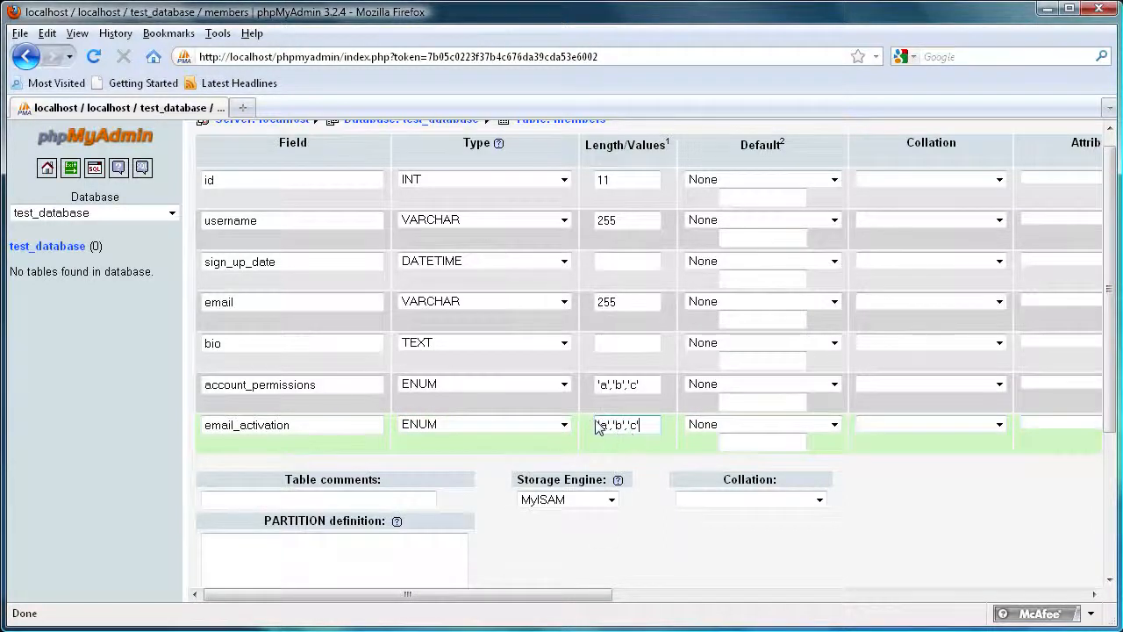
left_click_drag(637, 428, 599, 423)
key("BackSpace")
type("0")
left_click_drag(625, 425, 615, 429)
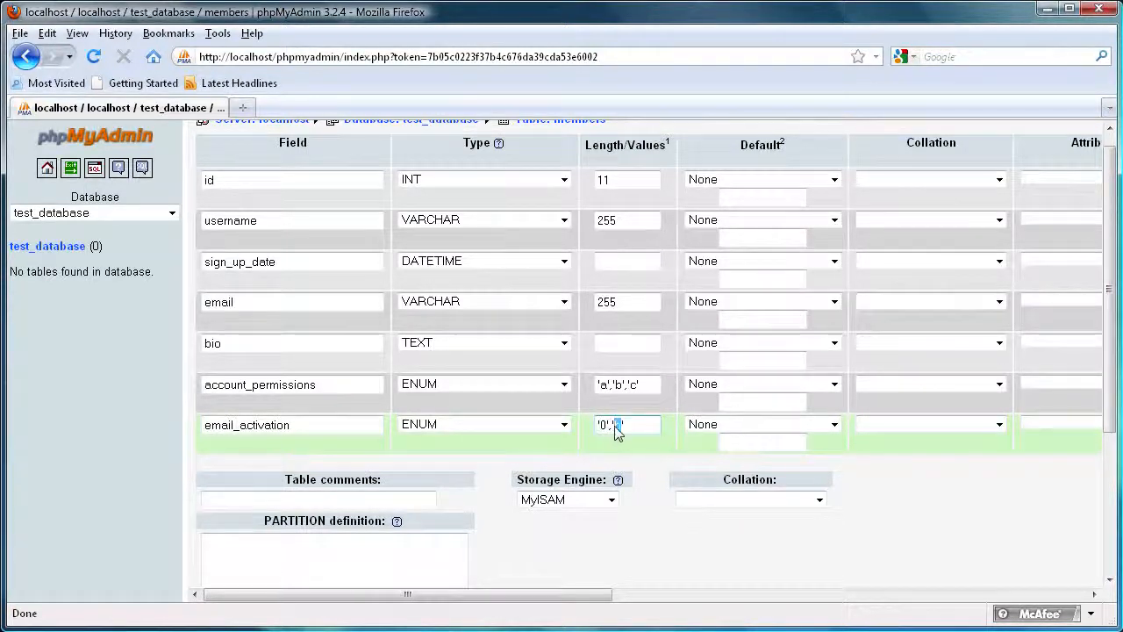
left_click(649, 386)
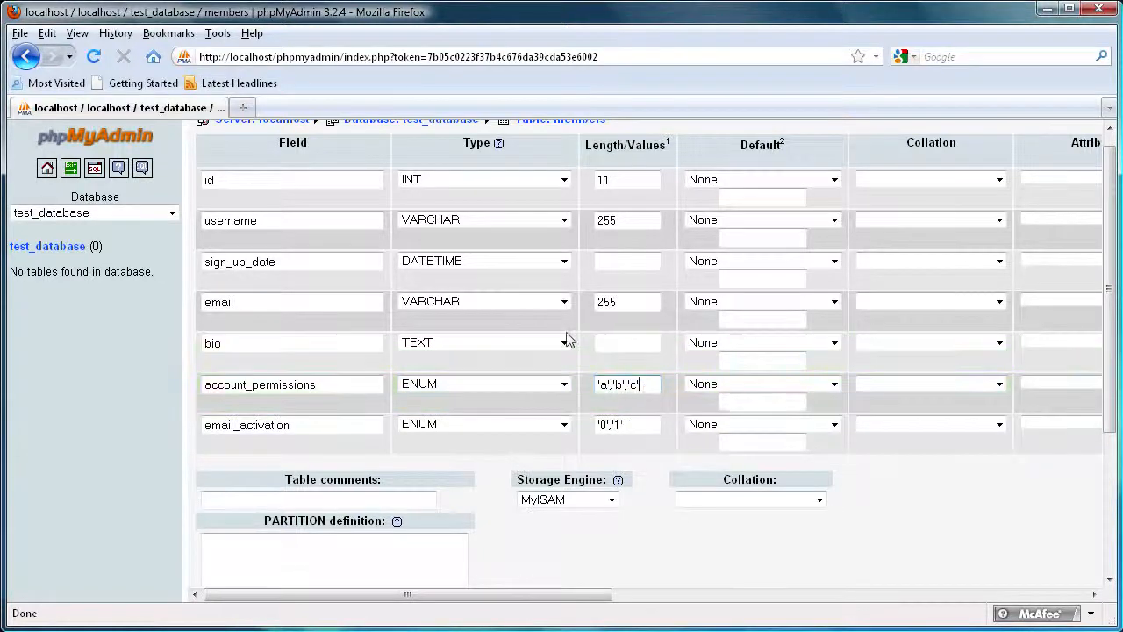
double_click(606, 386)
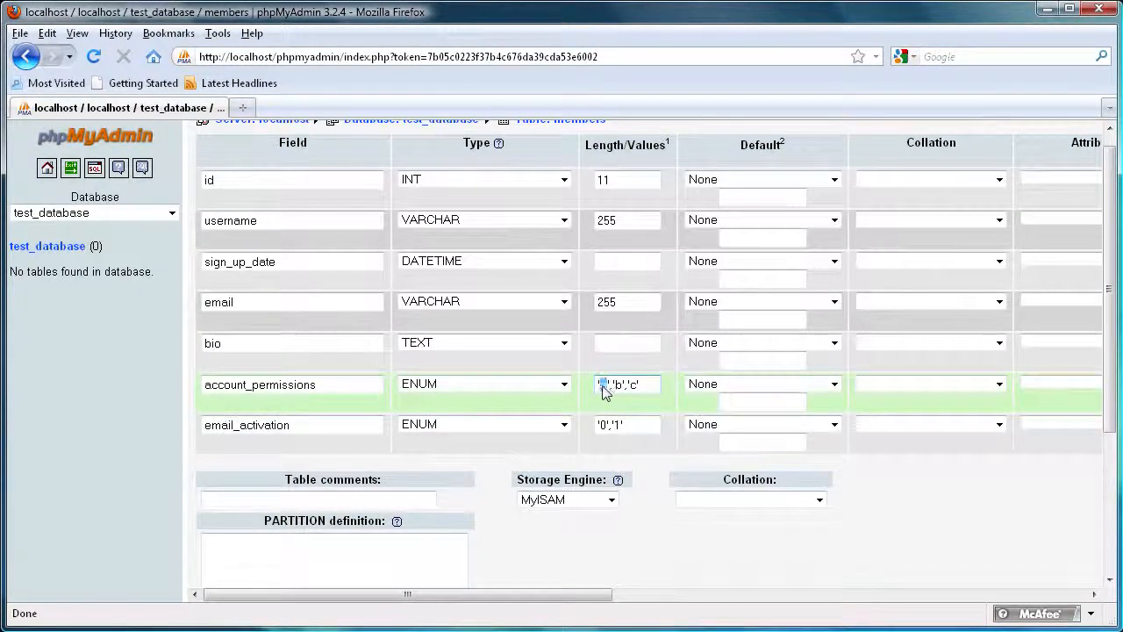
double_click(619, 387)
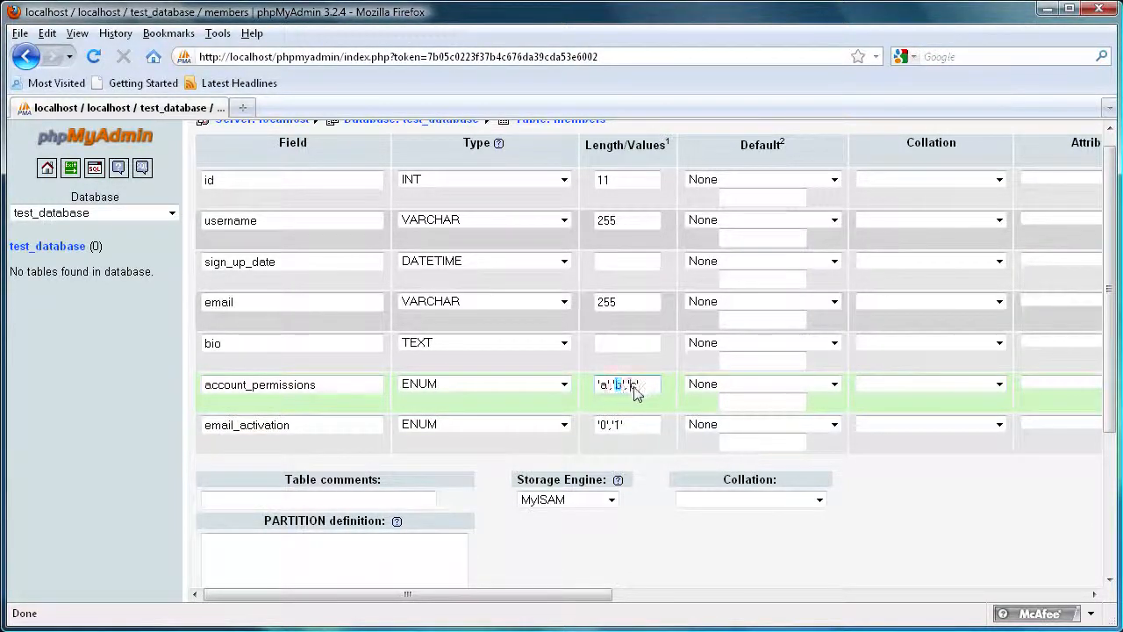
left_click(659, 392)
left_click_drag(596, 386, 649, 392)
left_click(611, 401)
left_click(646, 391)
mouse_move(600, 392)
left_mouse_down()
mouse_move(643, 392)
mouse_move(586, 391)
left_mouse_up()
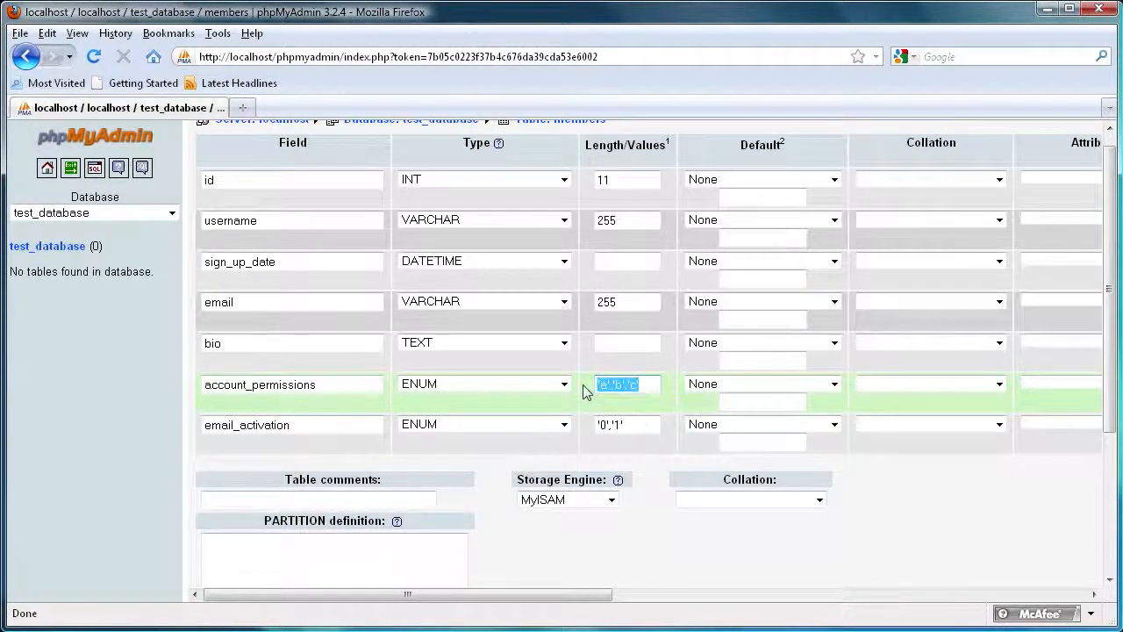
left_click(644, 392)
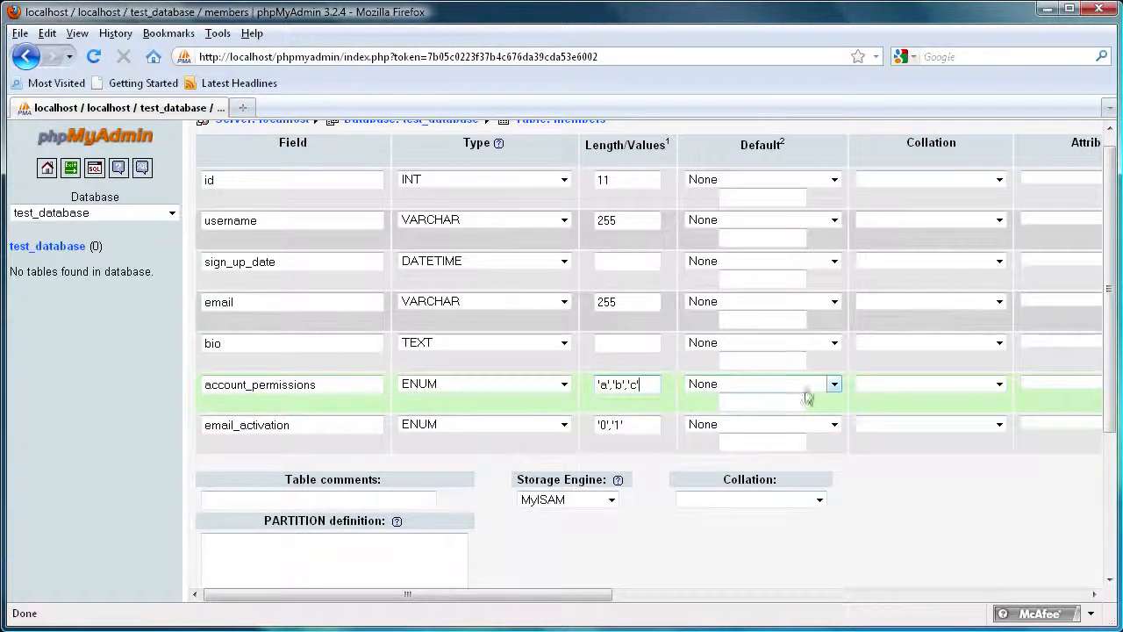
Give the account_permissions field an "As defined:" default of a
left_click(831, 387)
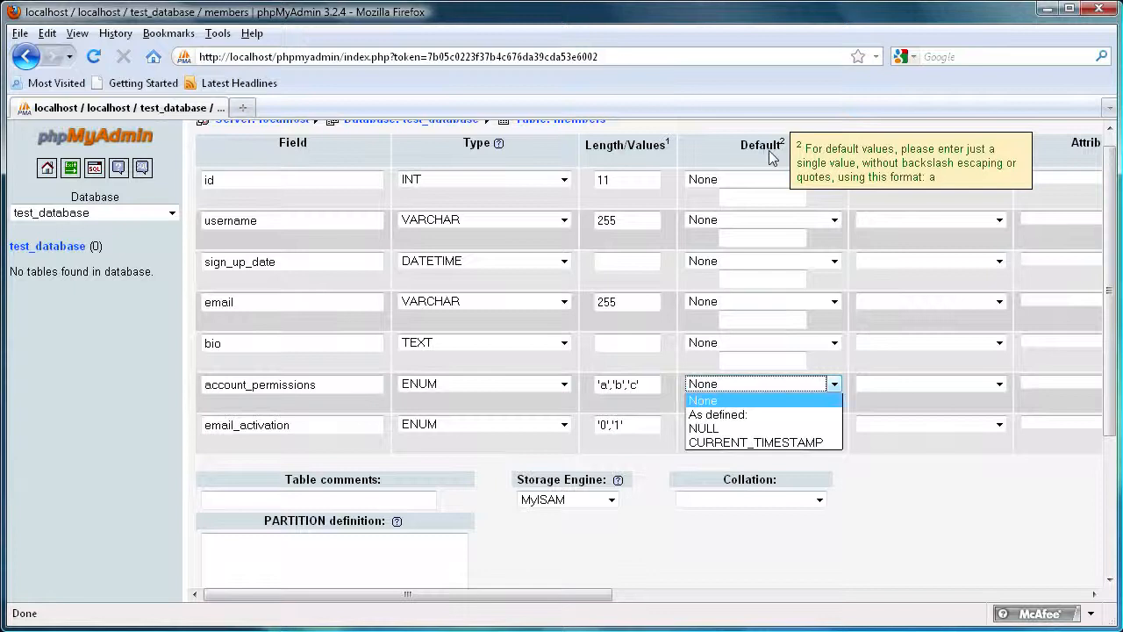
left_click(718, 414)
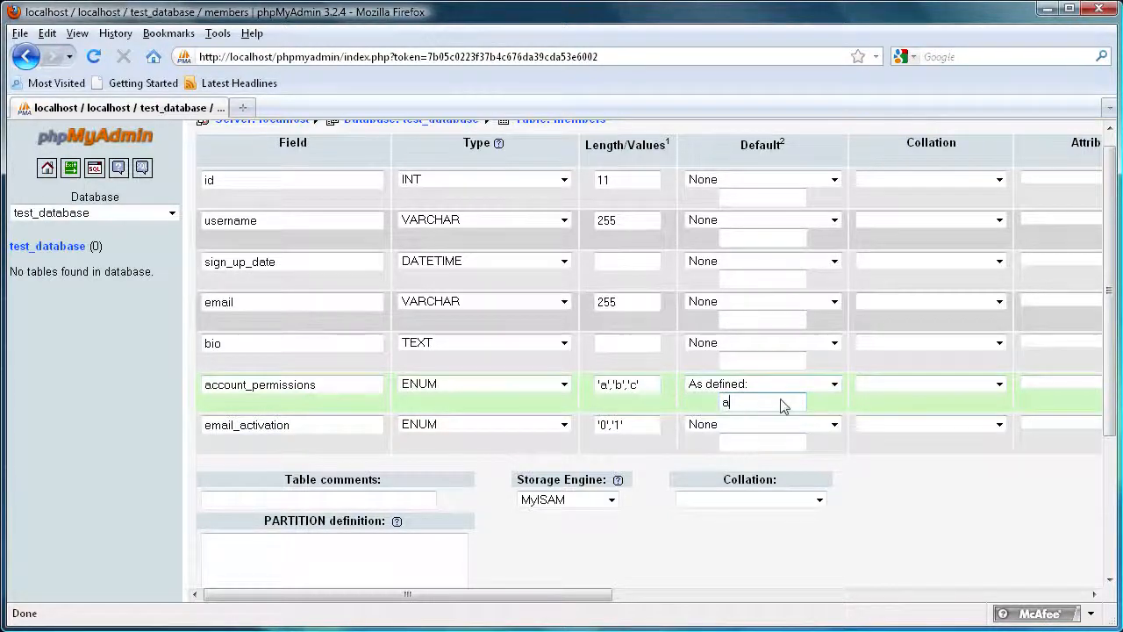
left_click(643, 384)
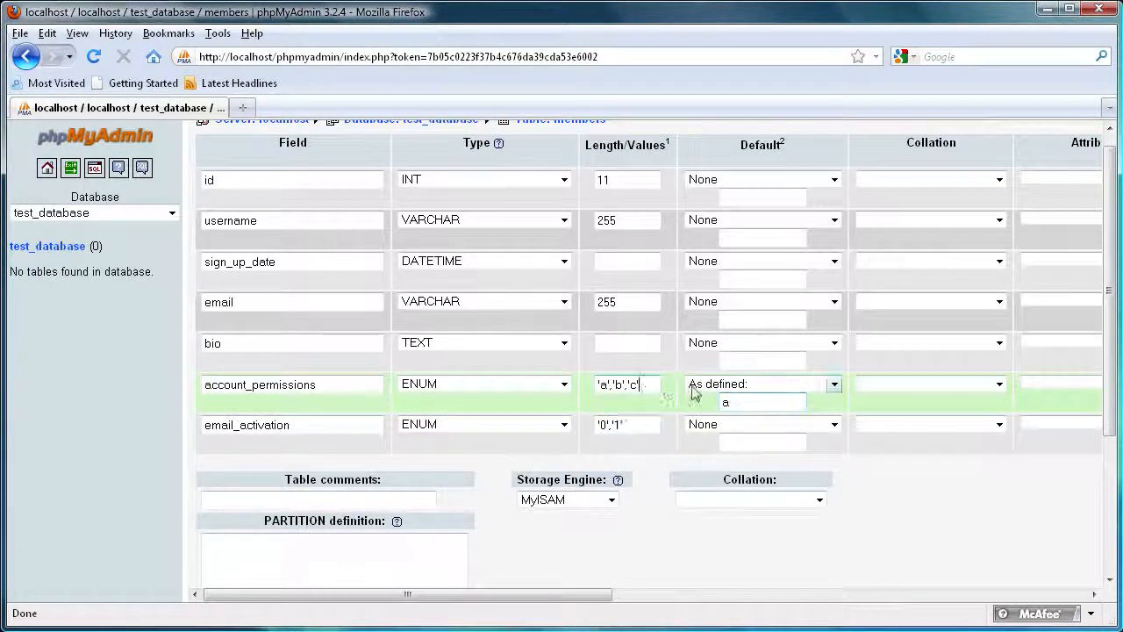
left_click(735, 403)
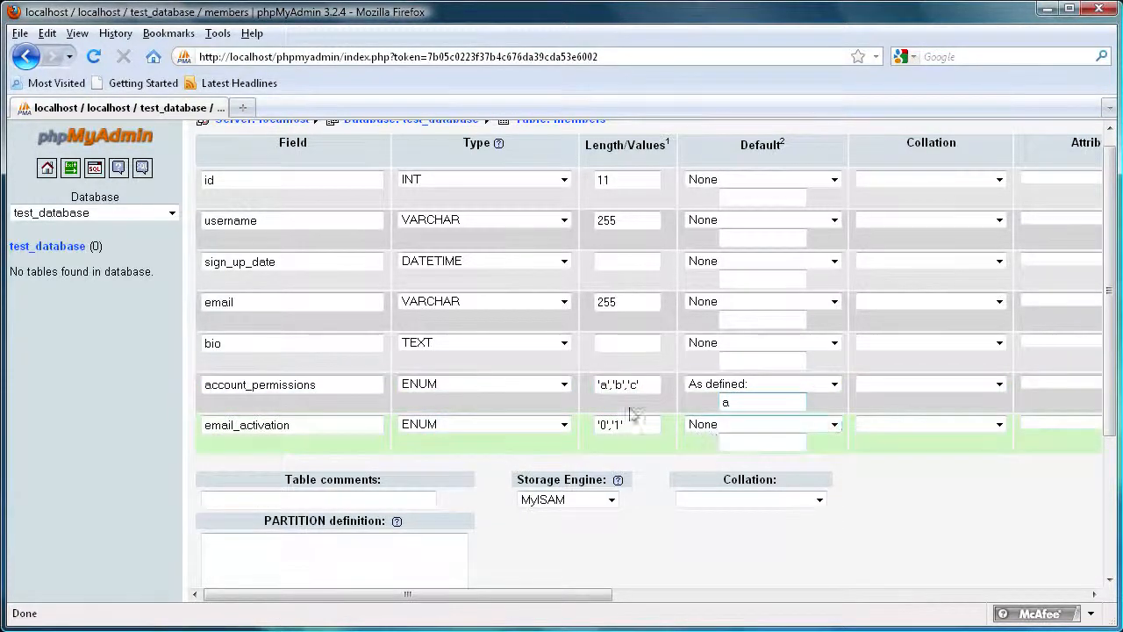
Give the email_activation field an "As defined:" default of 0
left_click(834, 424)
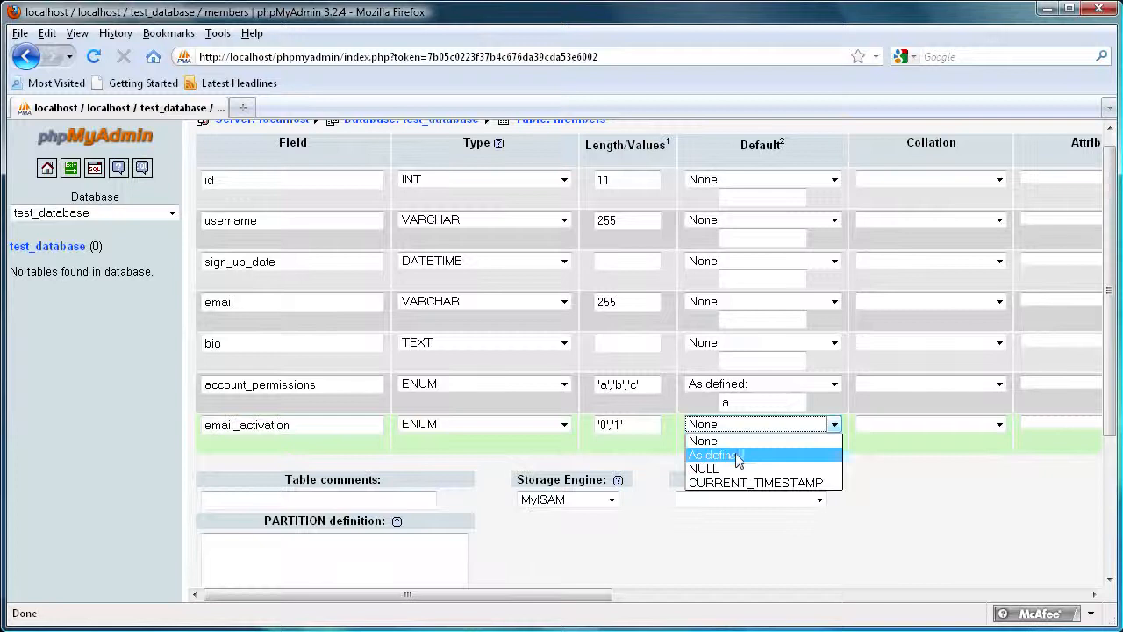
left_click(740, 455)
type("0")
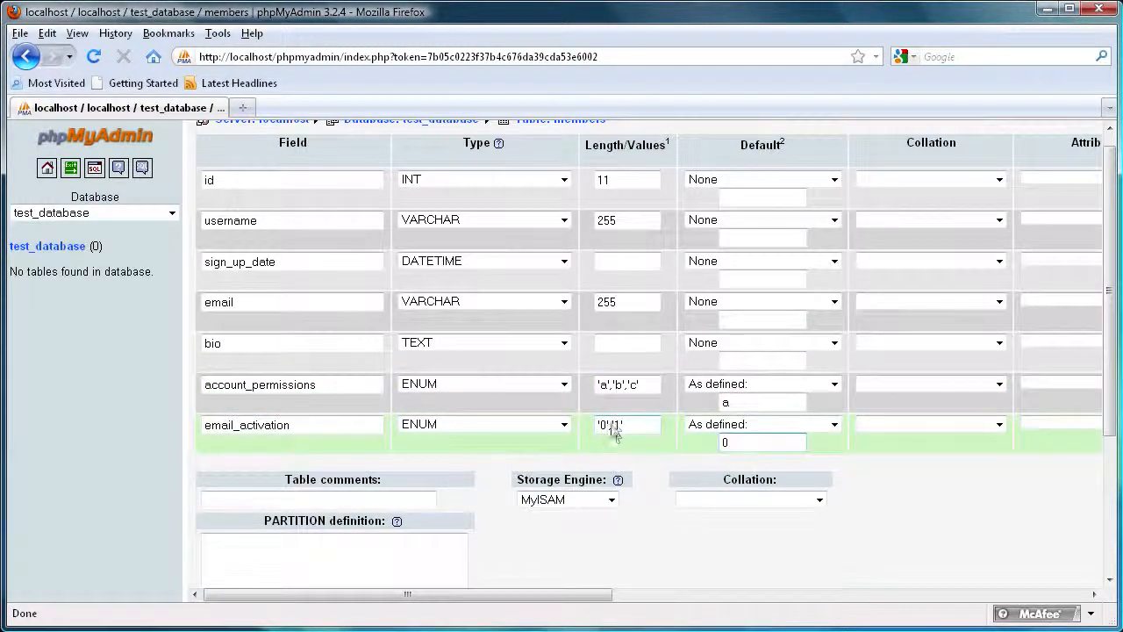
left_click_drag(614, 425, 620, 424)
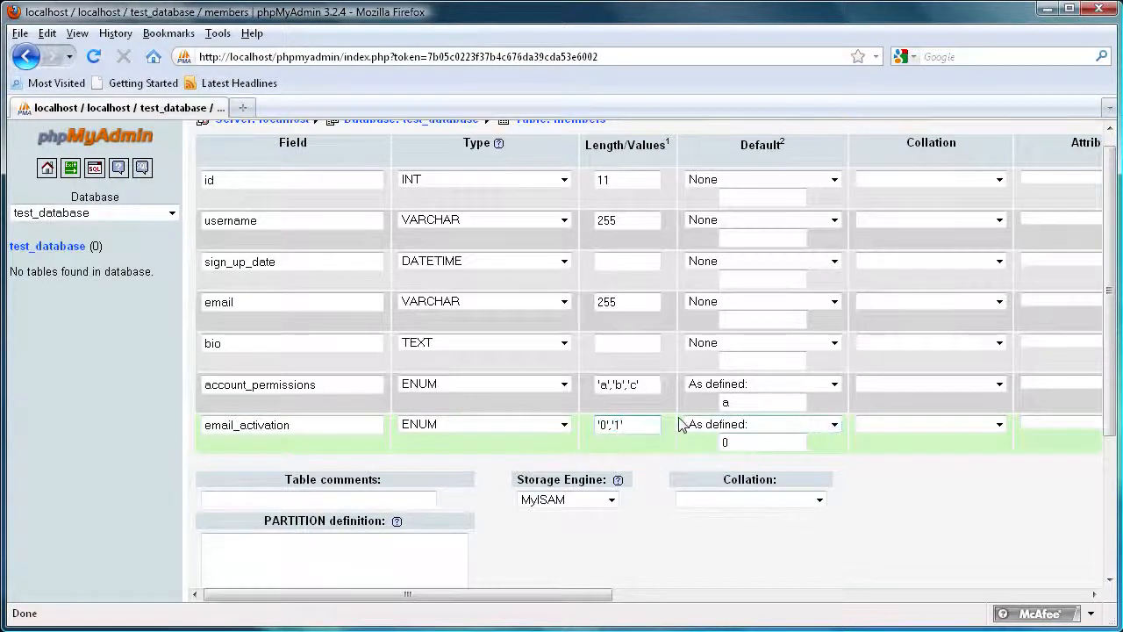
left_click(288, 425)
left_click(622, 425)
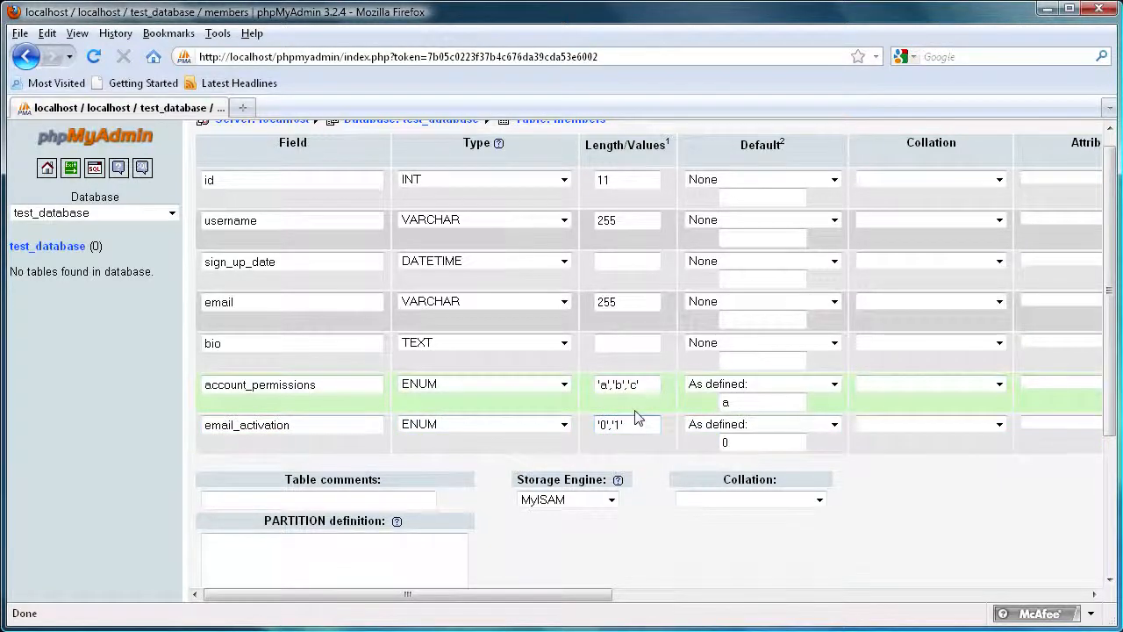
left_click(294, 430)
left_click_drag(612, 423, 621, 422)
left_click(620, 423)
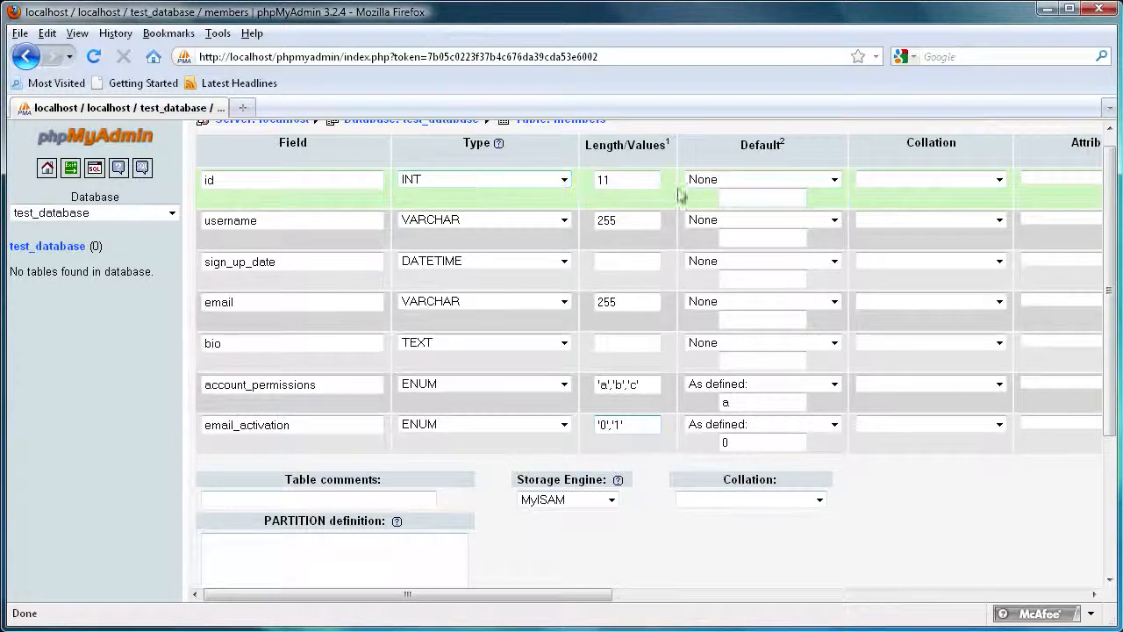
left_click(564, 179)
left_click_drag(564, 235, 575, 190)
left_click(554, 153)
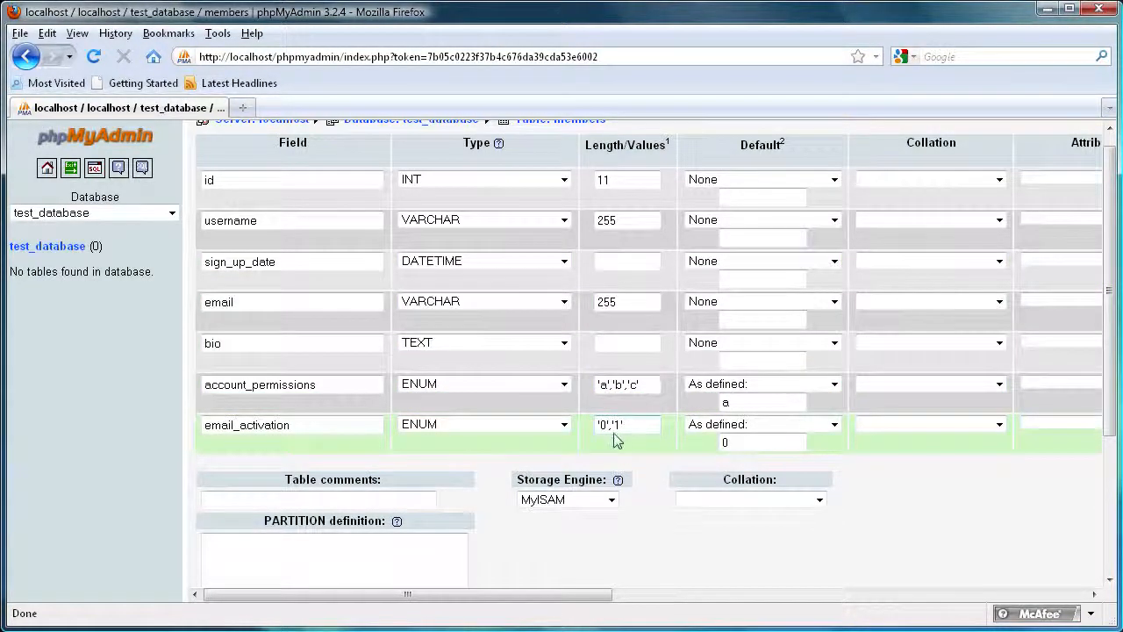
left_click_drag(452, 596, 402, 612)
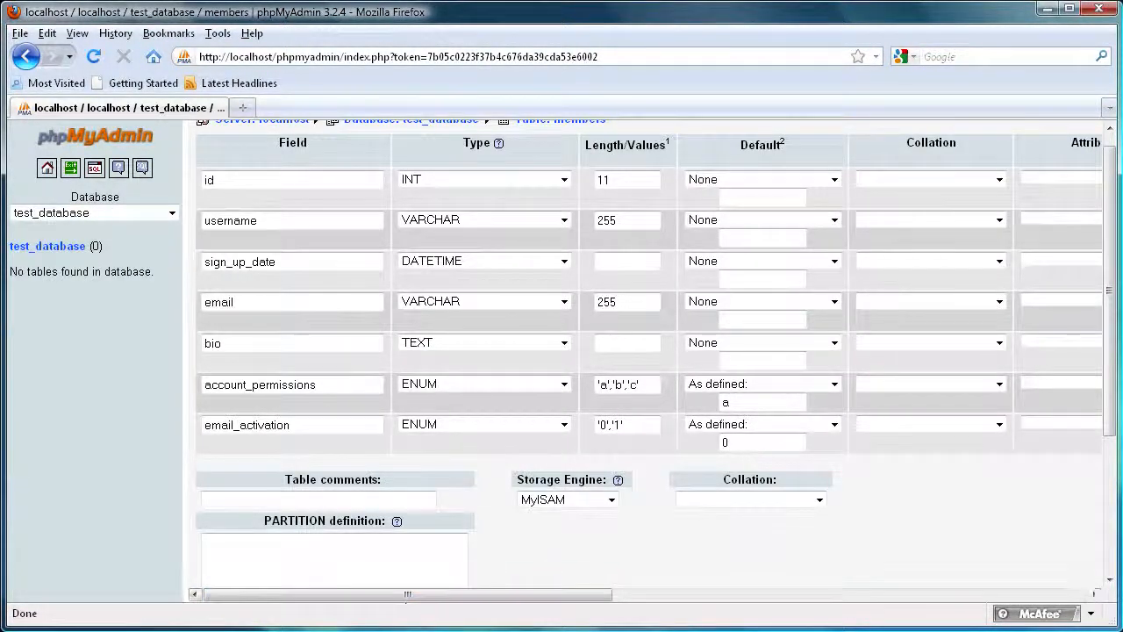
left_click(232, 350)
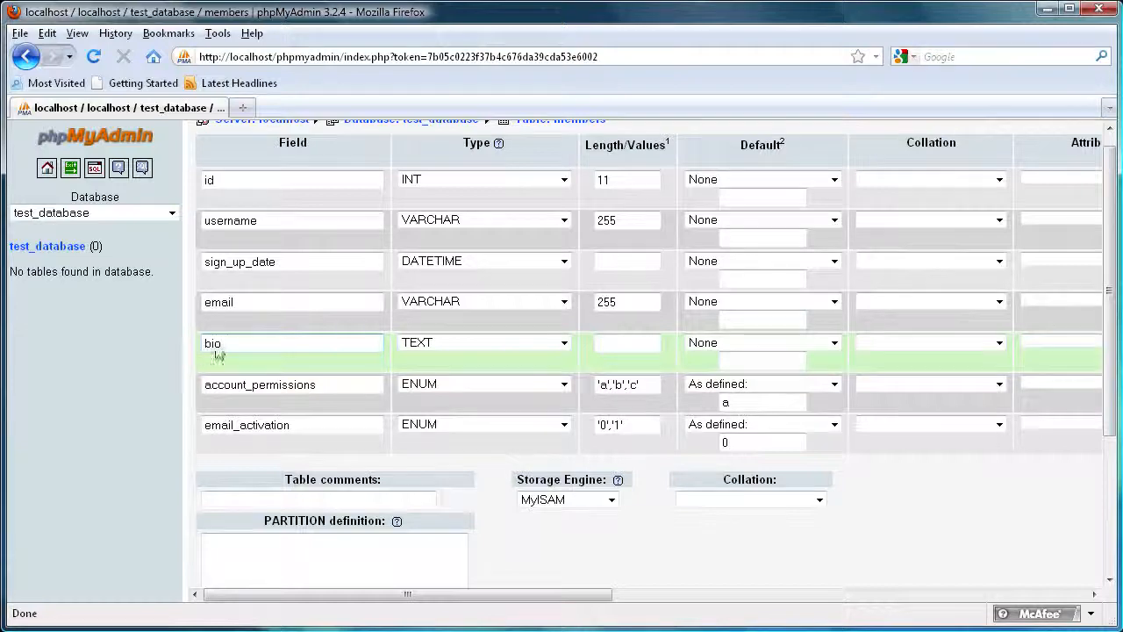
Allow null values for the bio field
left_click_drag(344, 594, 614, 594)
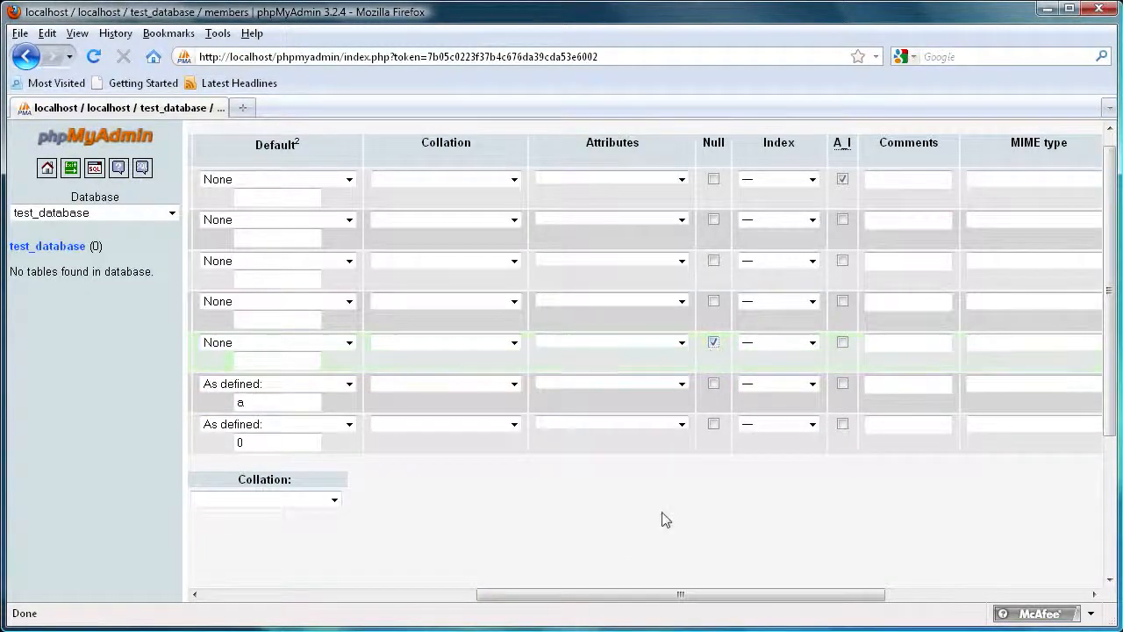
mouse_move(644, 595)
left_mouse_down()
mouse_move(627, 597)
mouse_move(655, 605)
left_mouse_up()
left_click(688, 336)
left_click_drag(647, 597, 343, 602)
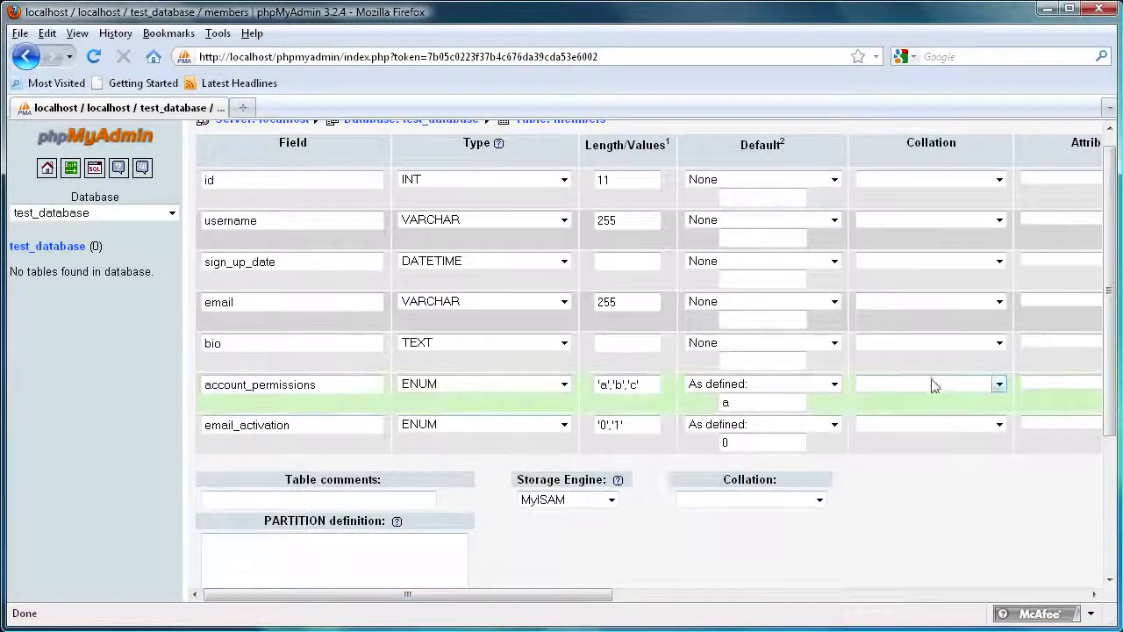
Save the field definitions to create the members table without adding another field
scroll(1085, 427, "down", 3)
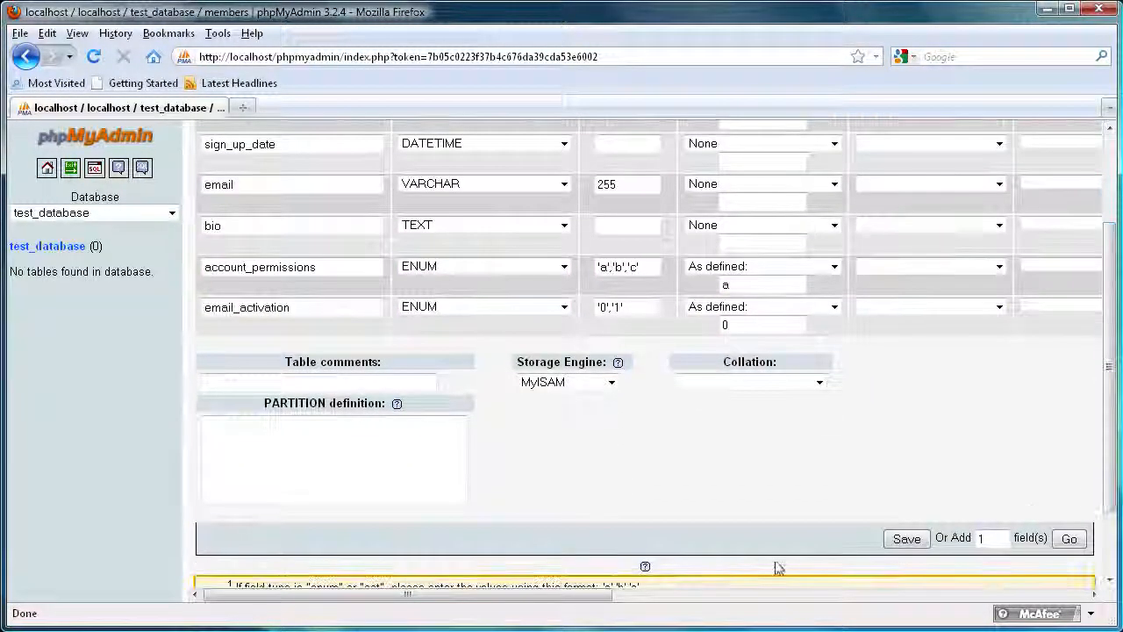
left_click_drag(492, 601, 616, 602)
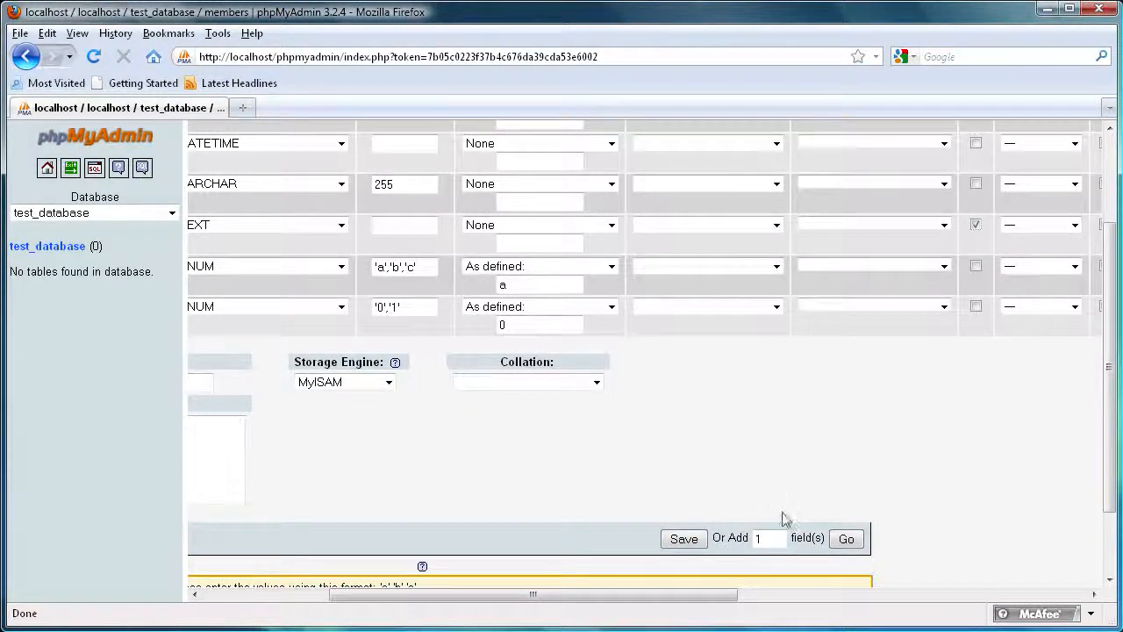
double_click(760, 544)
left_click_drag(778, 543, 752, 544)
left_click(683, 539)
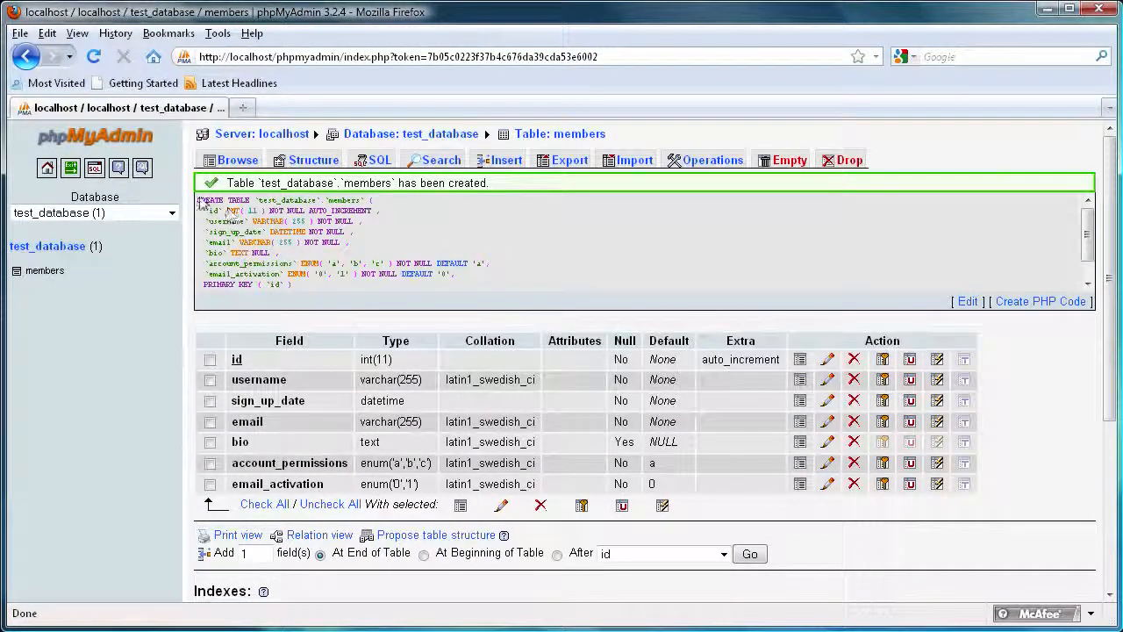
Examine the generated CREATE TABLE statement for the members table
left_click_drag(200, 201, 172, 185)
left_click(302, 280)
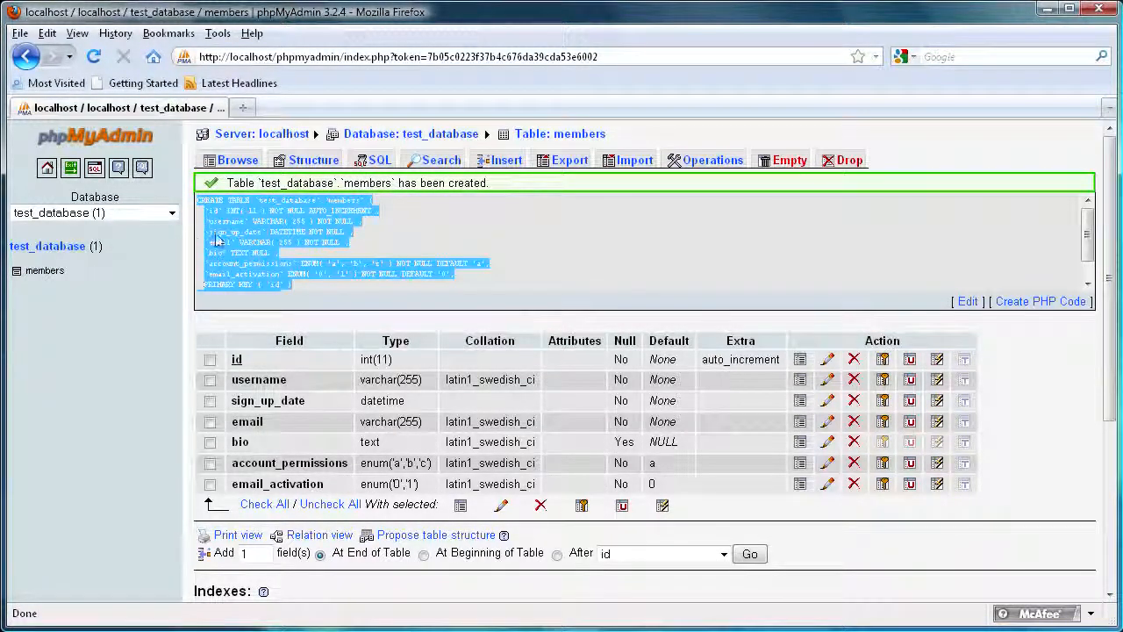
left_click(418, 275)
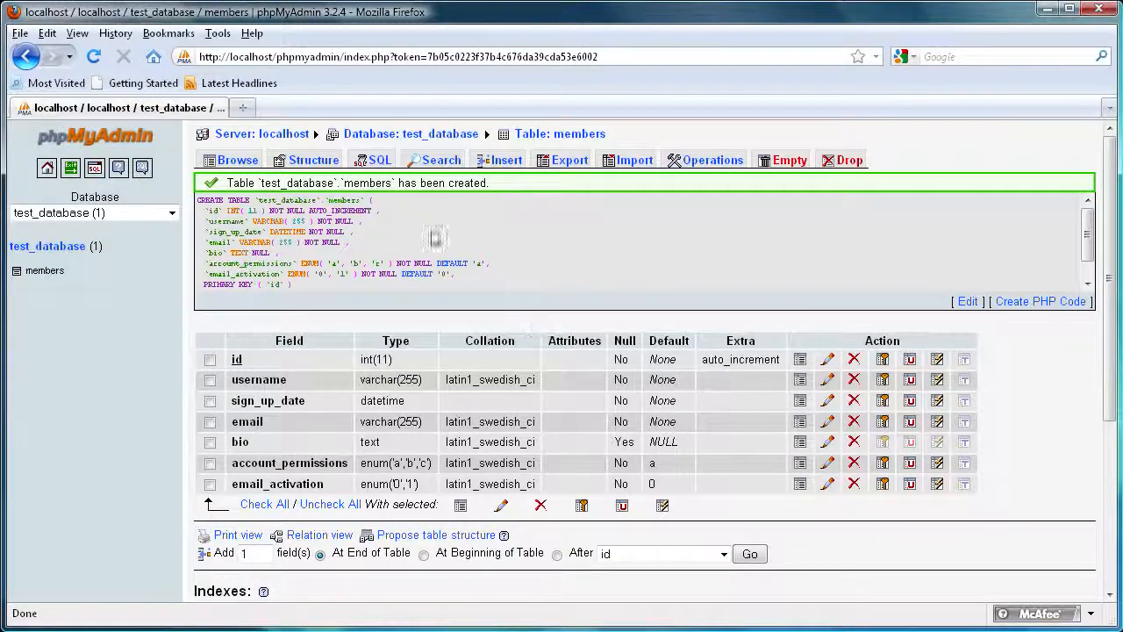
mouse_move(1087, 231)
left_mouse_down()
mouse_move(1089, 243)
mouse_move(1086, 226)
left_mouse_up()
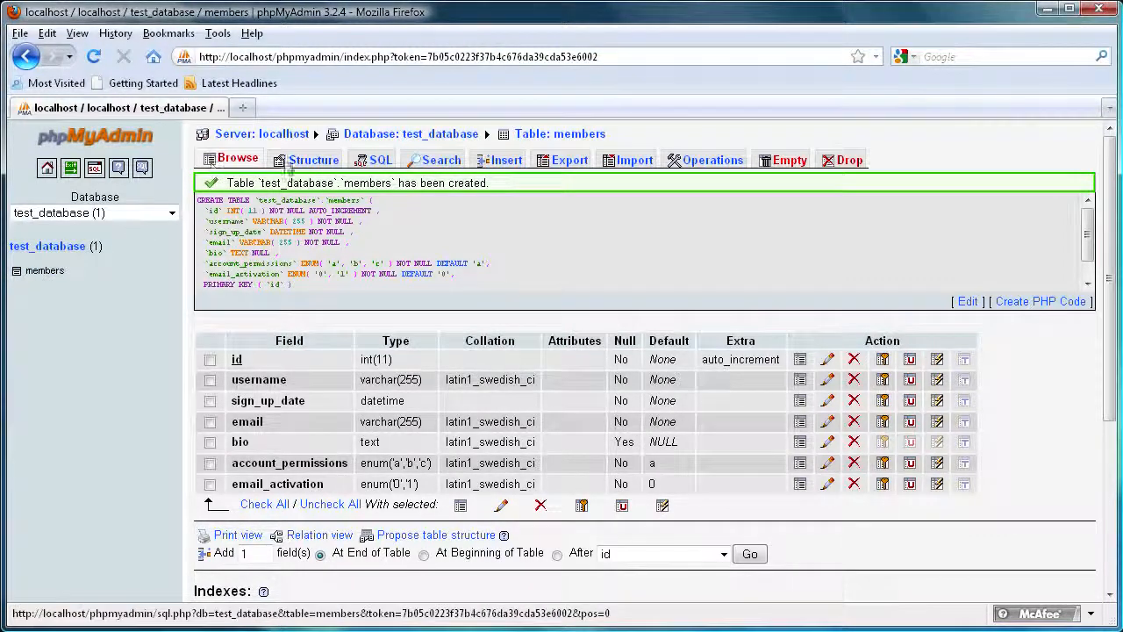
Open the members table in test_database, rename its bio field to bio_member and save the change
left_click(53, 246)
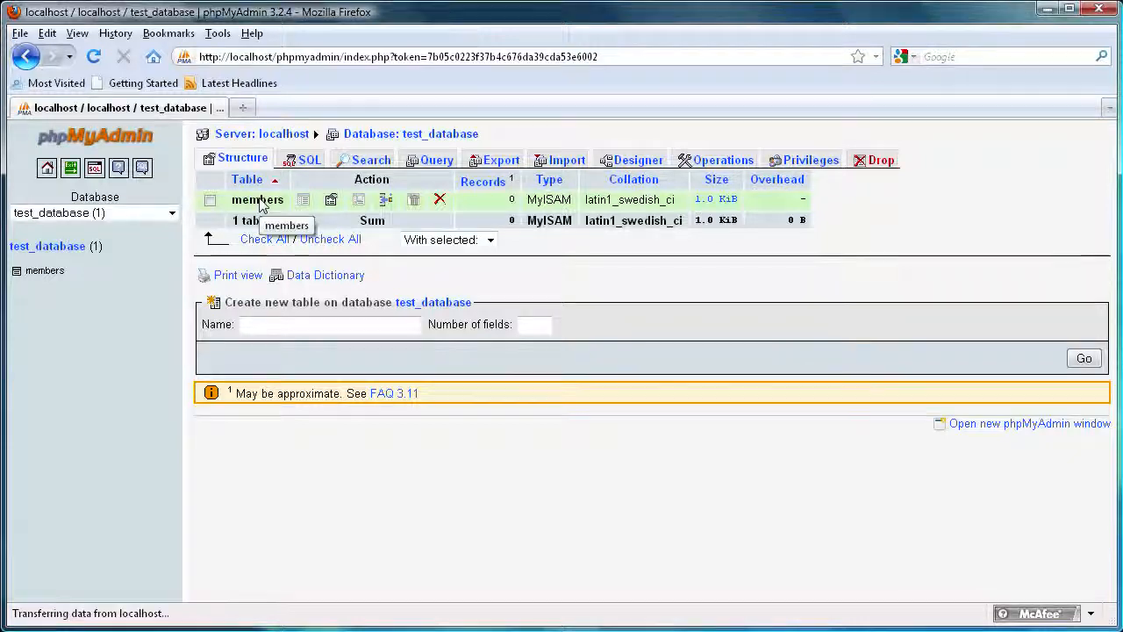
left_click(44, 272)
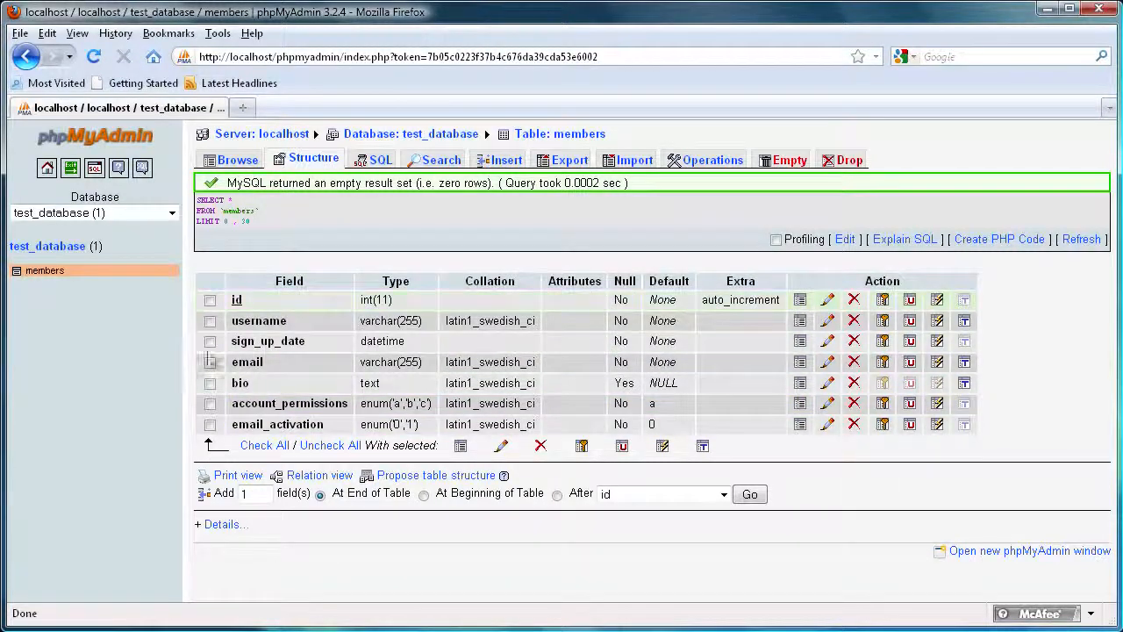
left_click(210, 386)
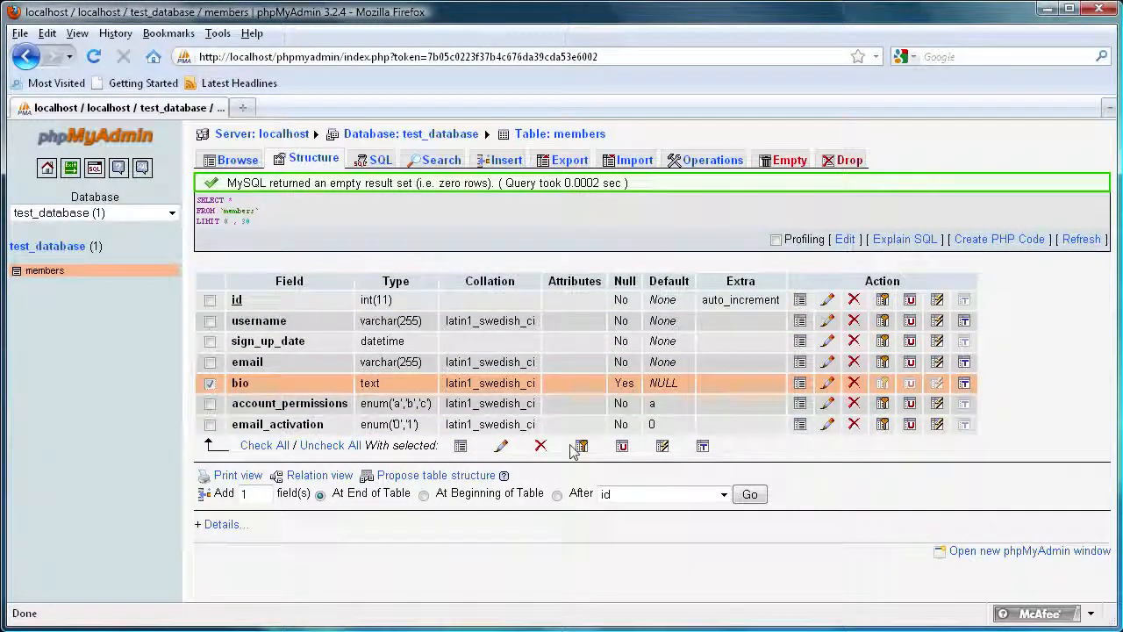
left_click(503, 449)
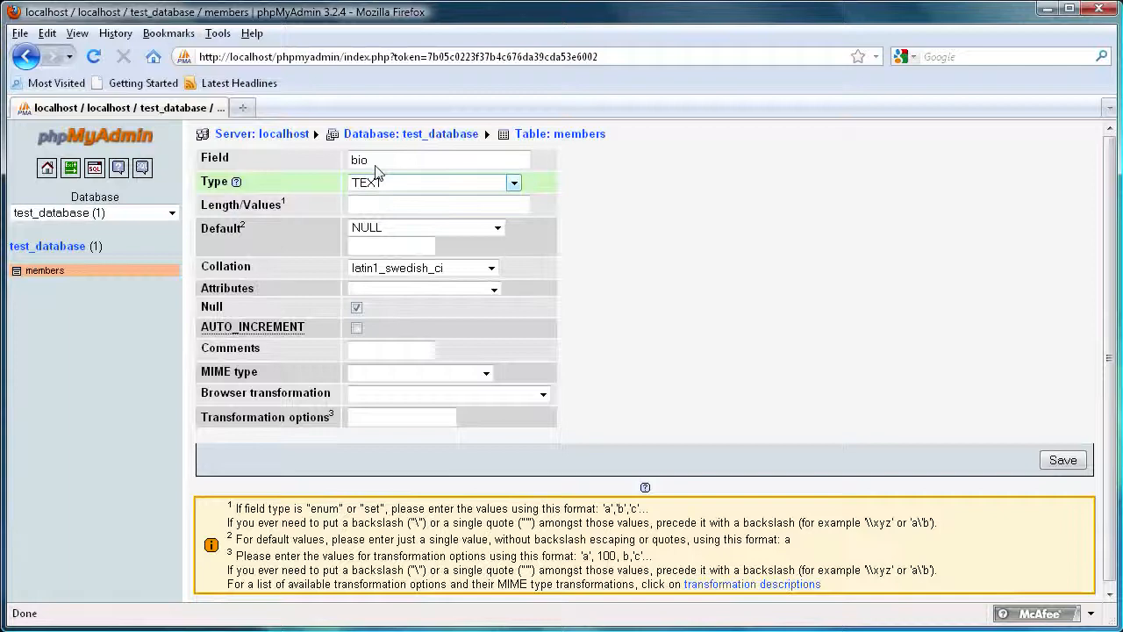
left_click(375, 164)
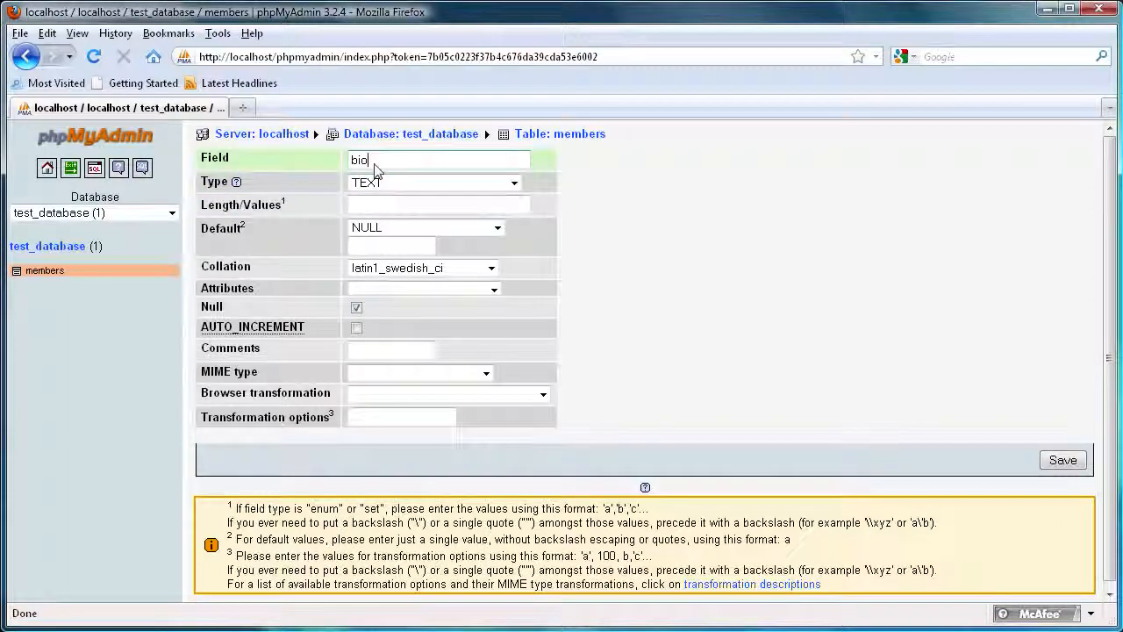
type("_member")
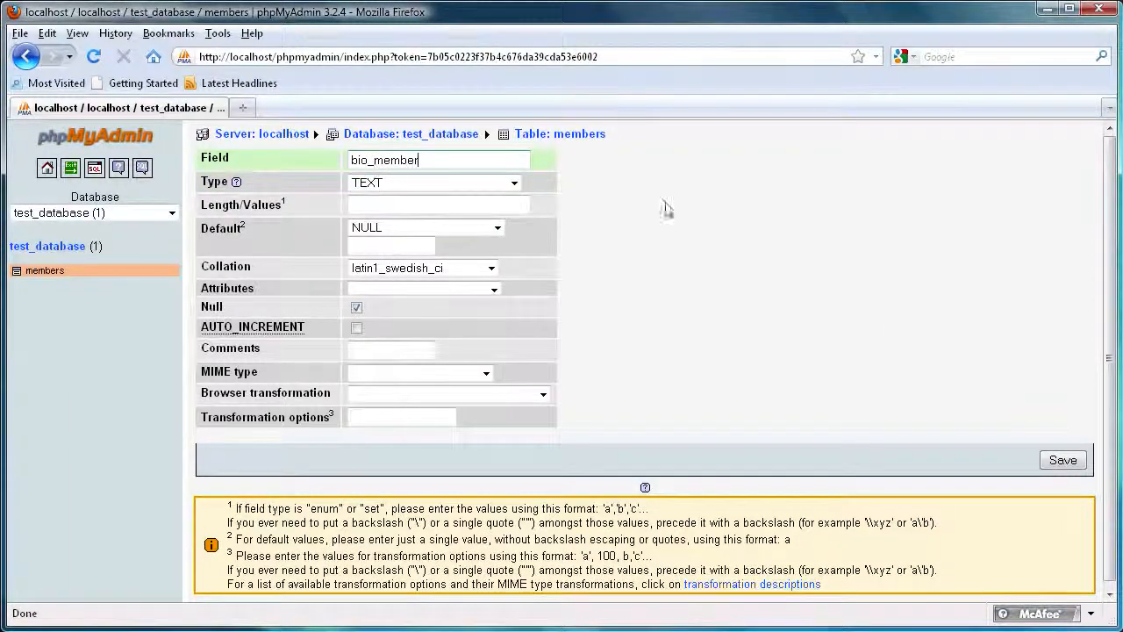
left_click(1058, 463)
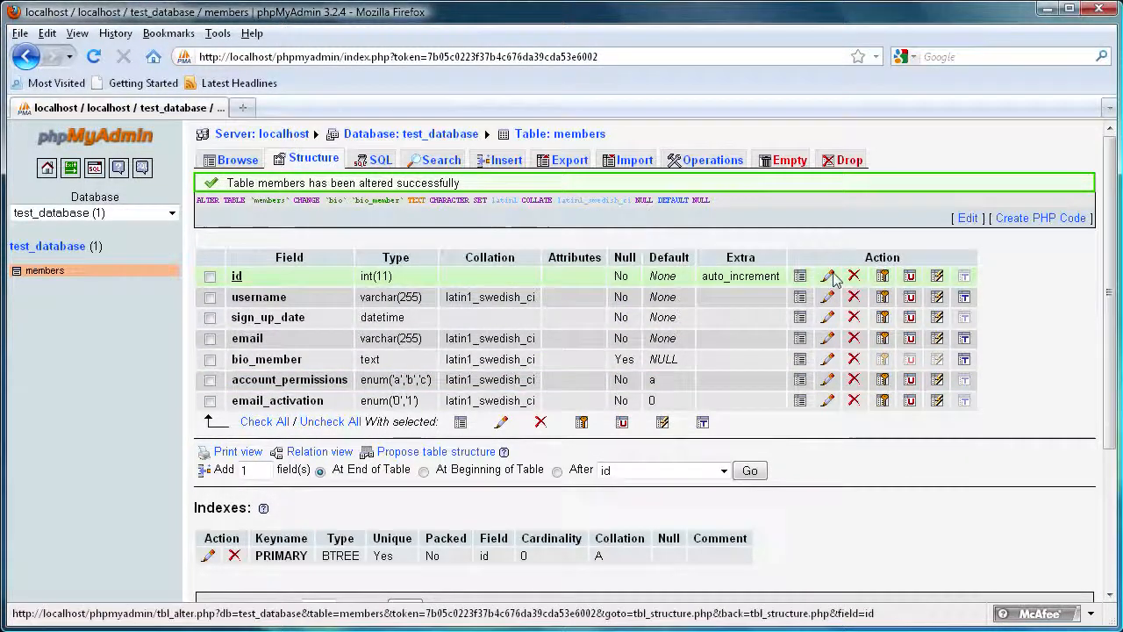
left_click(46, 167)
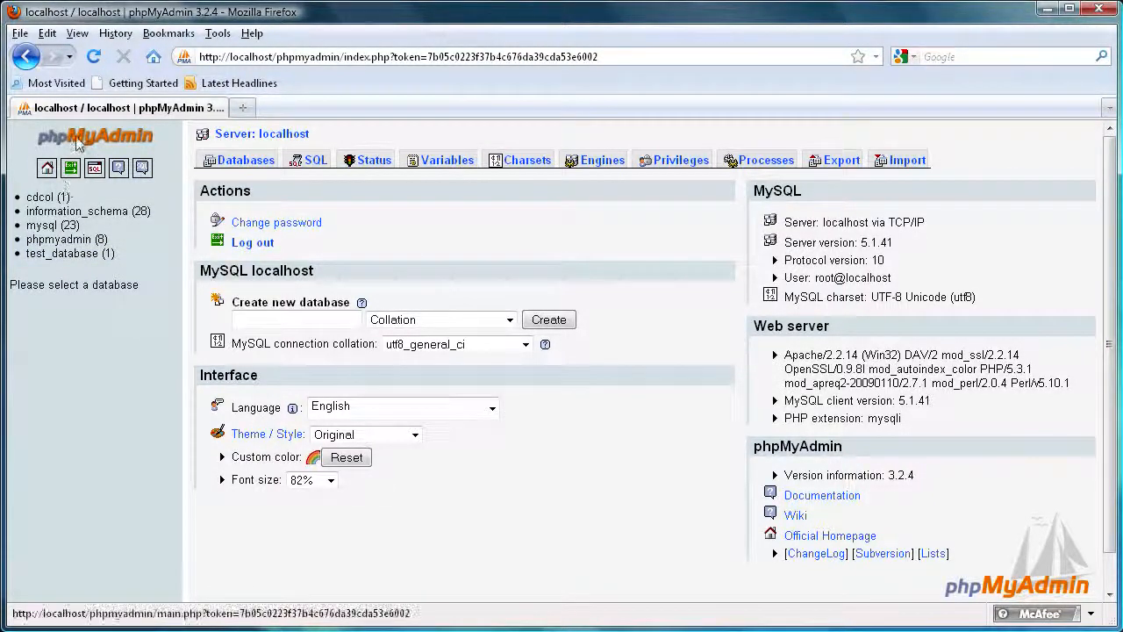
left_click(239, 159)
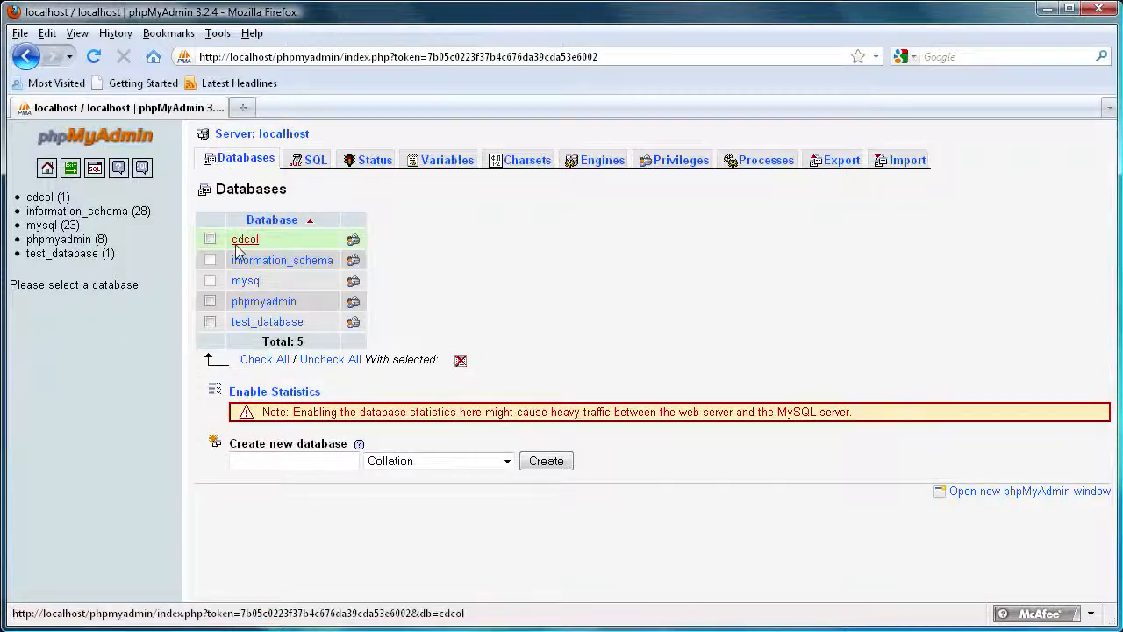
left_click(210, 322)
left_click(210, 301)
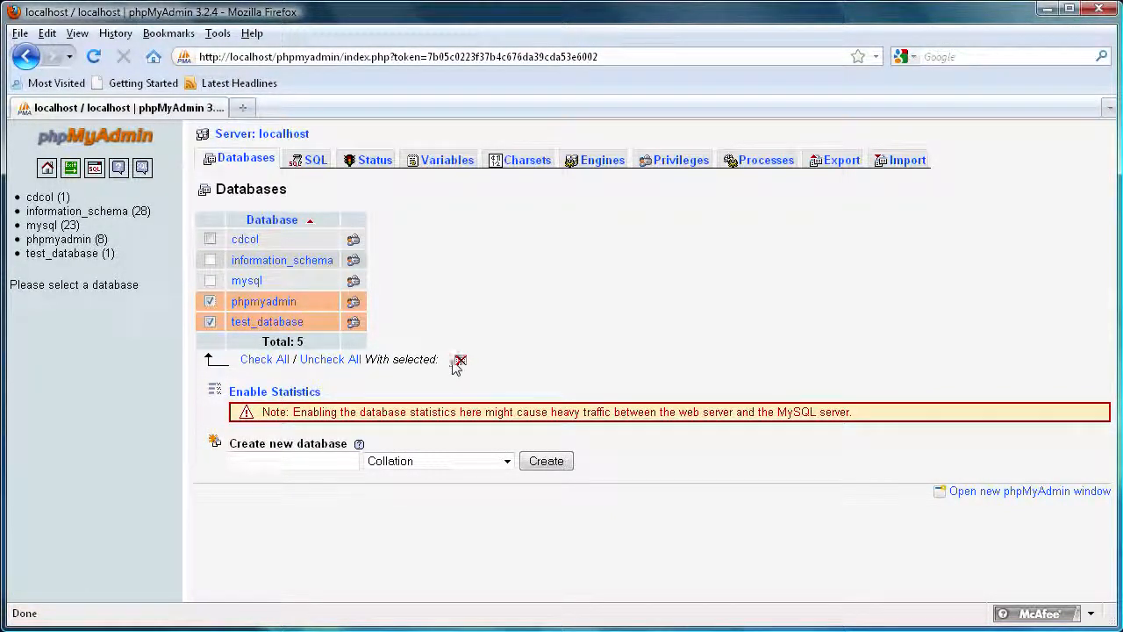
left_click(210, 321)
left_click(210, 301)
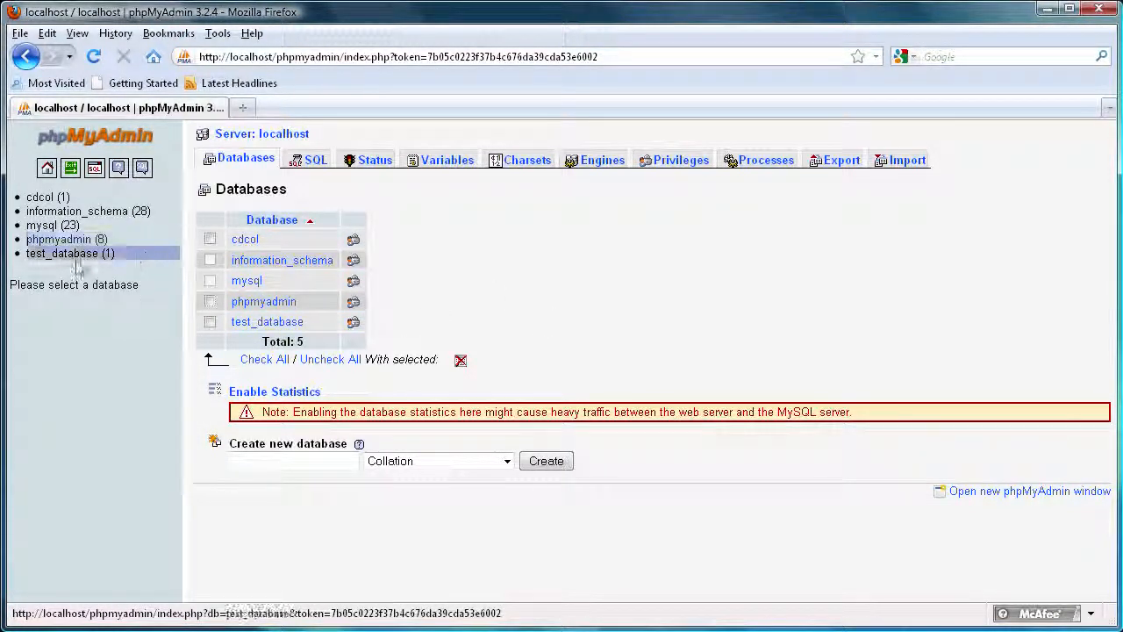
Open test_database to view its list of tables
left_click(37, 254)
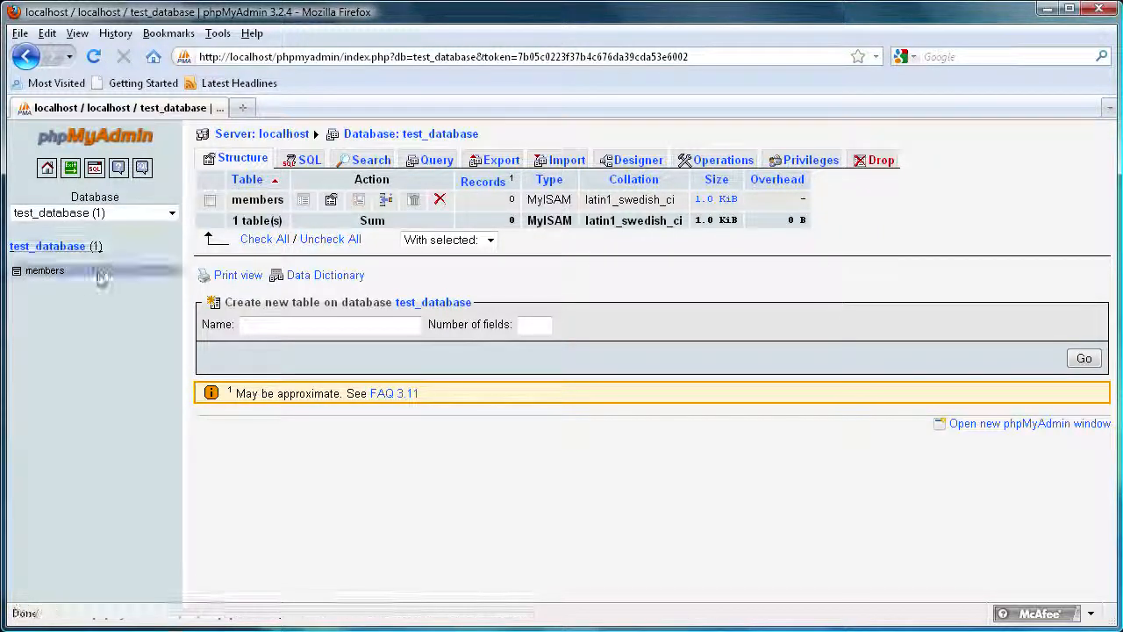
left_click_drag(58, 272, 121, 288)
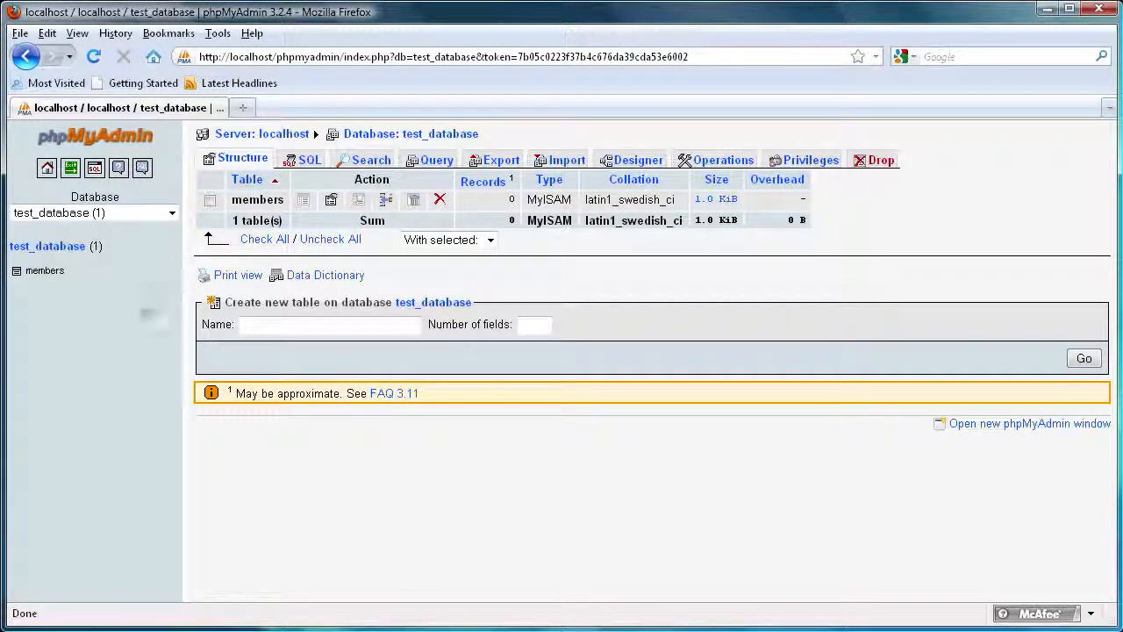